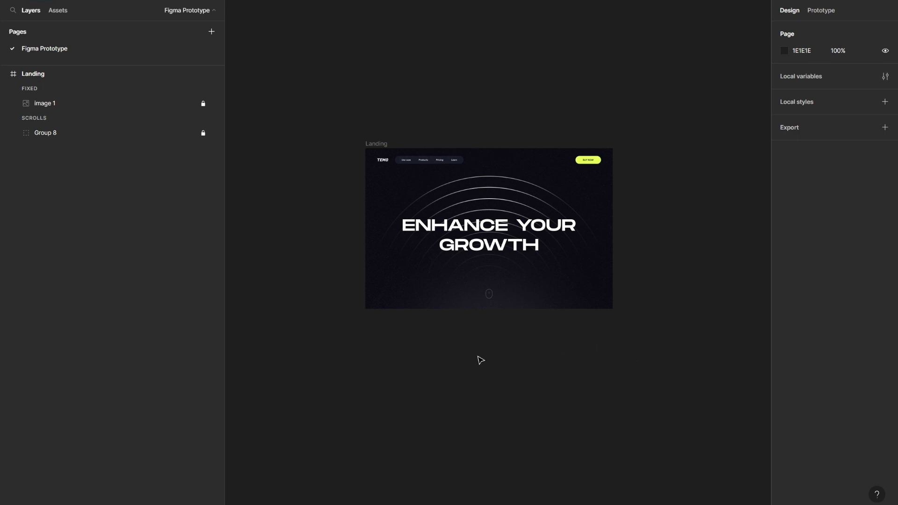
Preview the Landing prototype inside a laptop mockup
drag(448, 354, 509, 355)
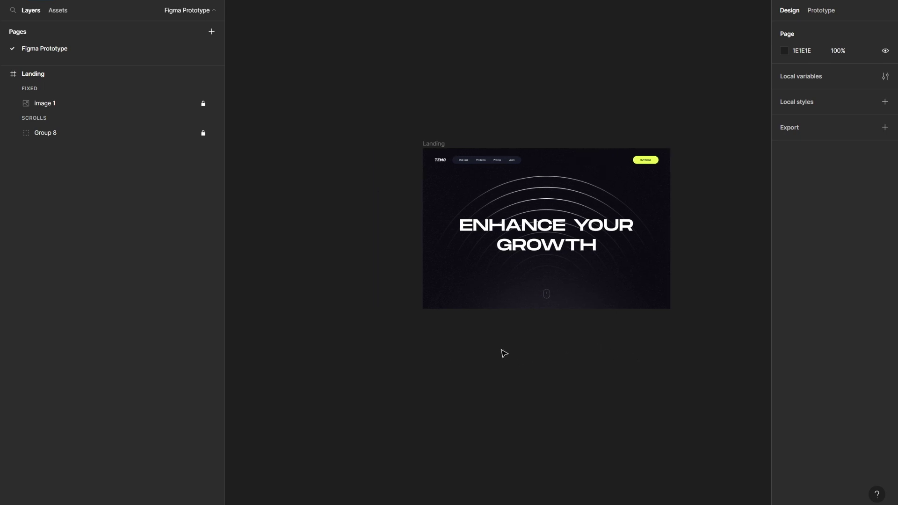
drag(417, 318, 376, 290)
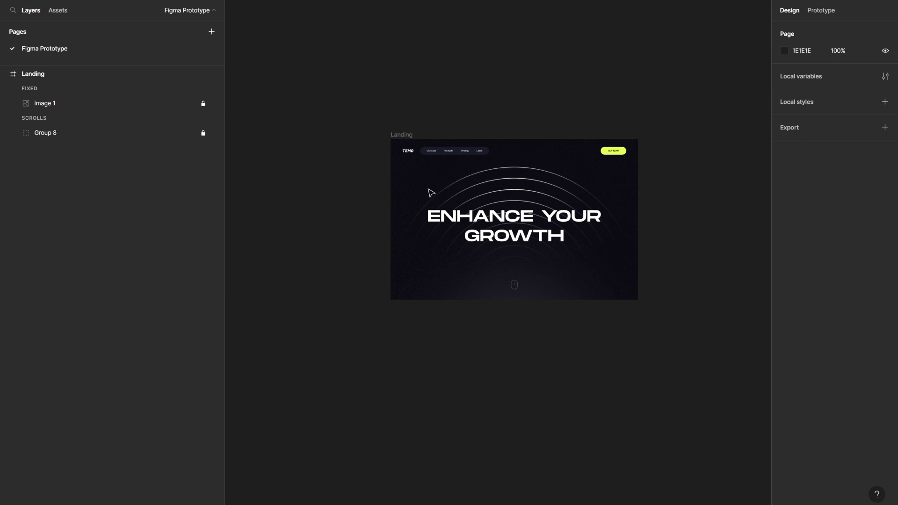
key(ctrl+alt+Return)
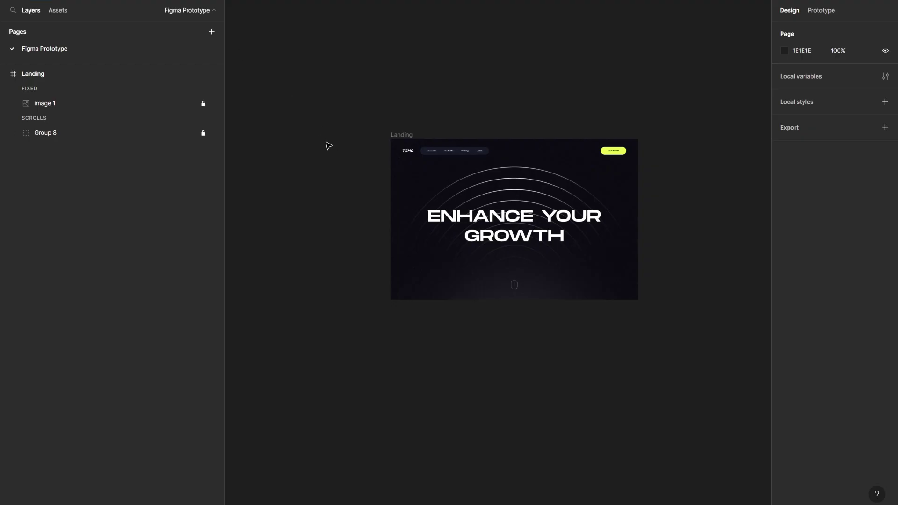
Draw a square on the empty canvas beside Landing and size it 80×80
drag(335, 163, 365, 163)
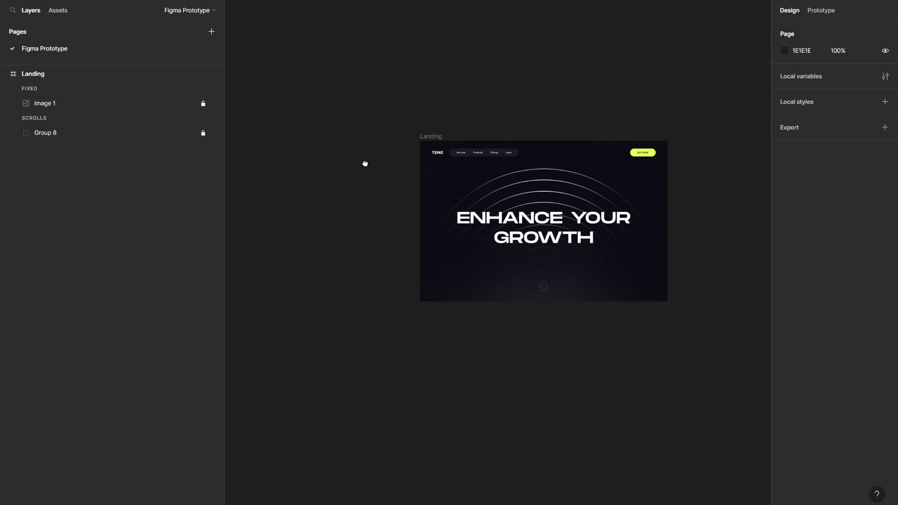
scroll(401, 182, left, 3)
ctrl+scroll(401, 184, up, 3)
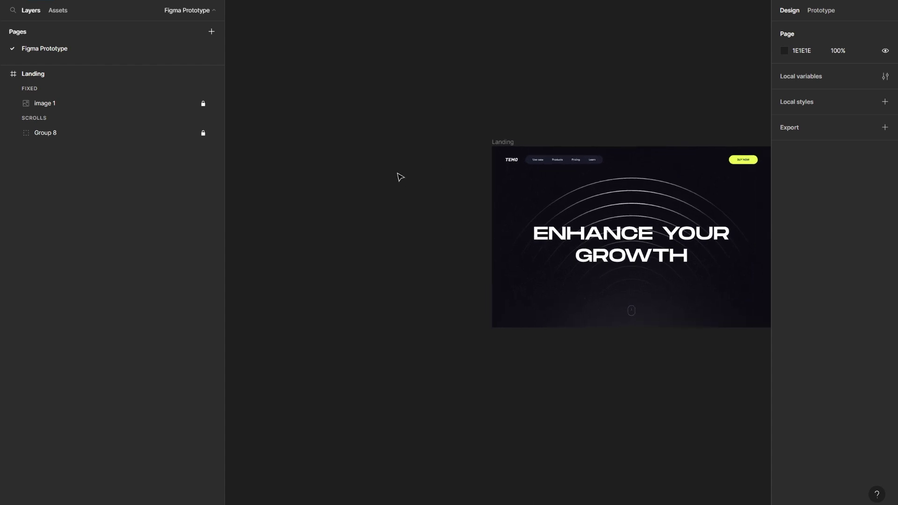
scroll(421, 176, left, 3)
ctrl+scroll(439, 177, up, 3)
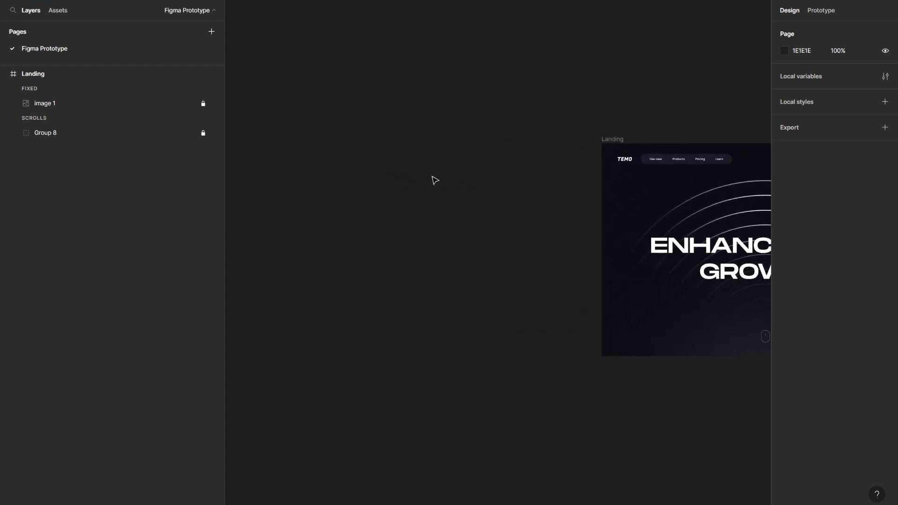
scroll(466, 178, left, 3)
ctrl+scroll(467, 178, up, 3)
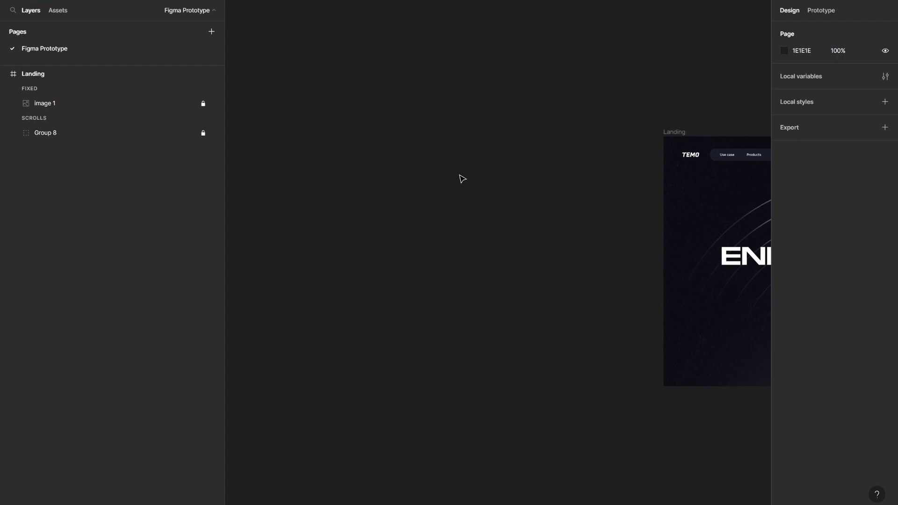
scroll(465, 178, left, 2)
ctrl+scroll(469, 176, up, 2)
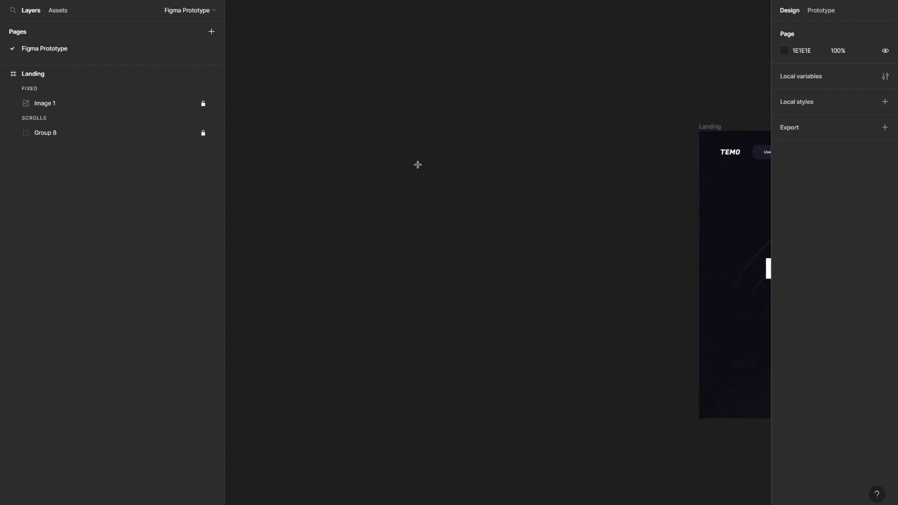
drag(409, 147, 444, 183)
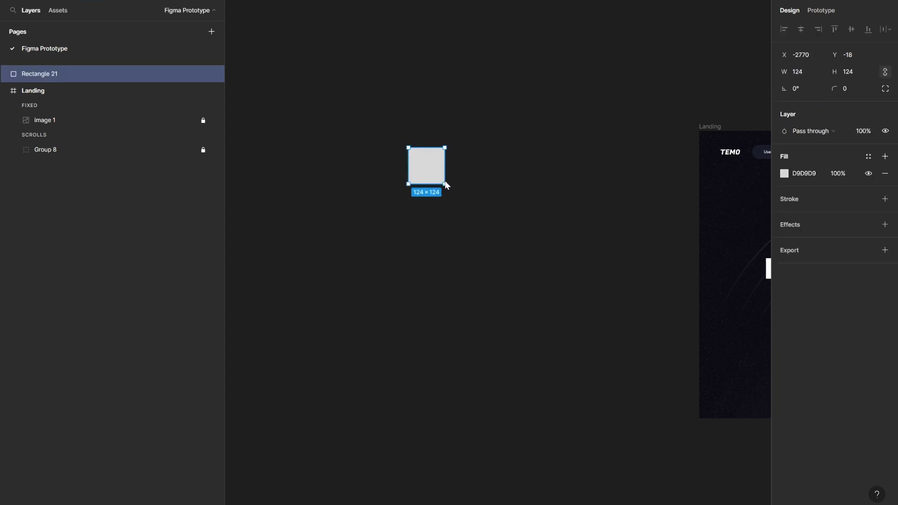
scroll(439, 182, left, 2)
ctrl+scroll(460, 183, up, 2)
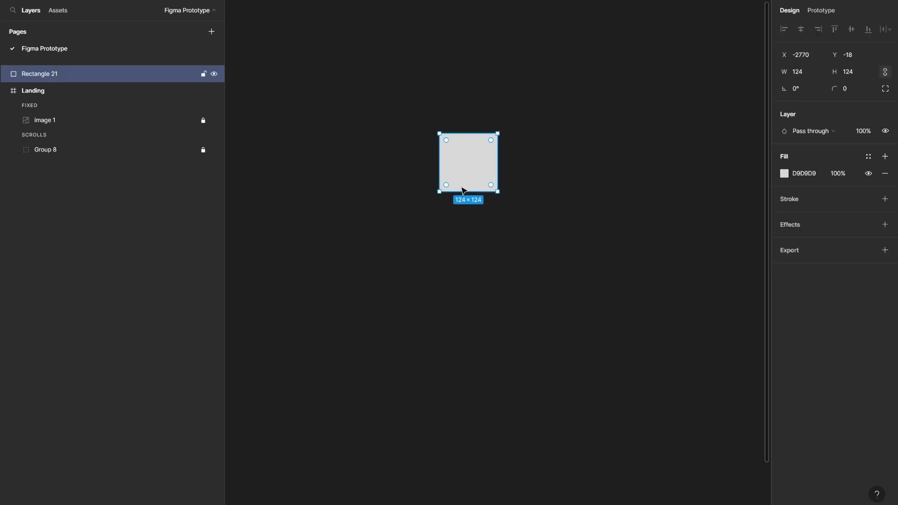
click(798, 75)
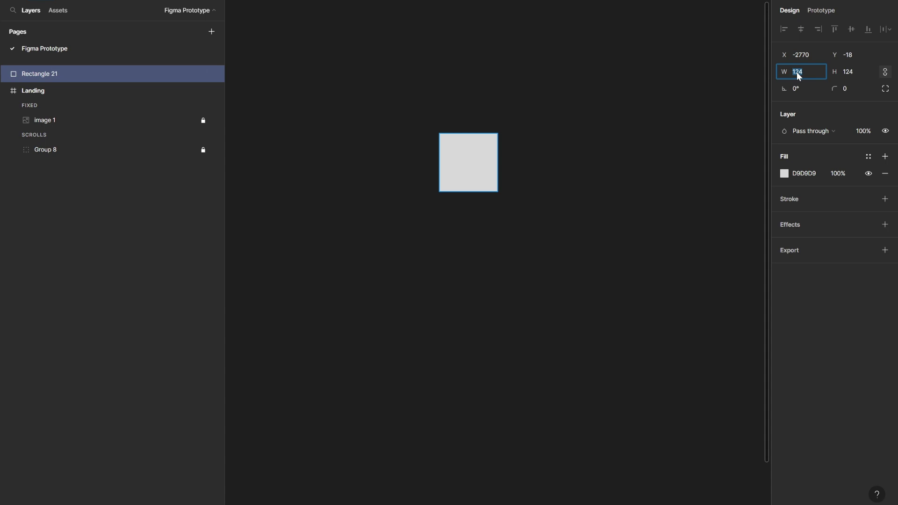
key(Return)
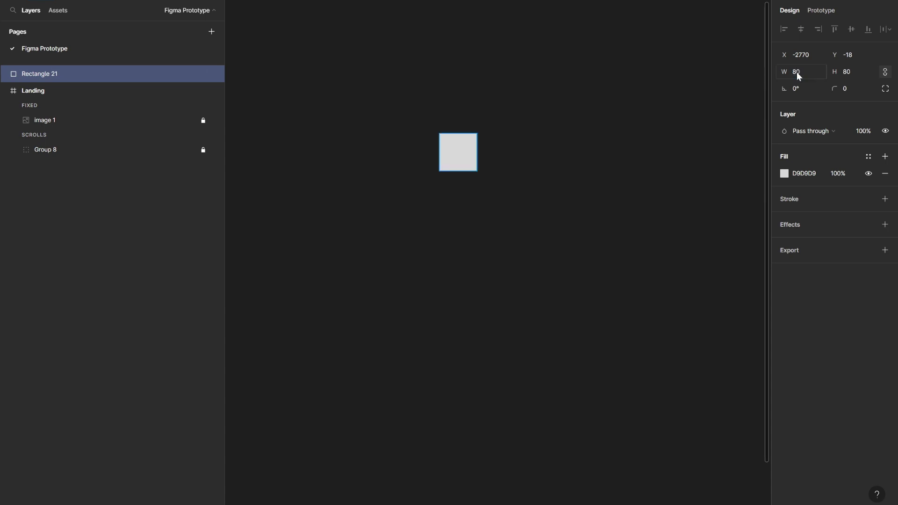
Give the square a solid black 000000 fill
click(580, 94)
click(469, 154)
click(801, 174)
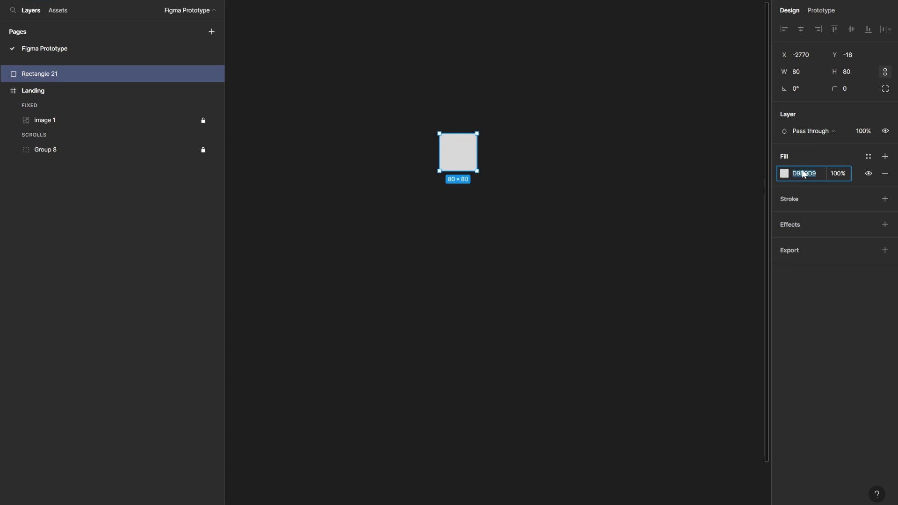
text(000000)
key(Return)
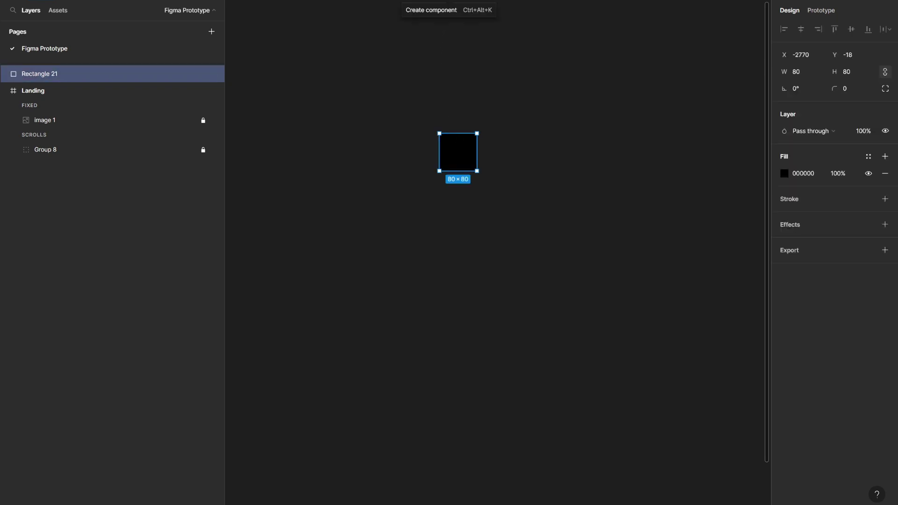
Convert the black square into a component named 'Cursor Component' and nudge it up-left
key(ctrl+alt+k)
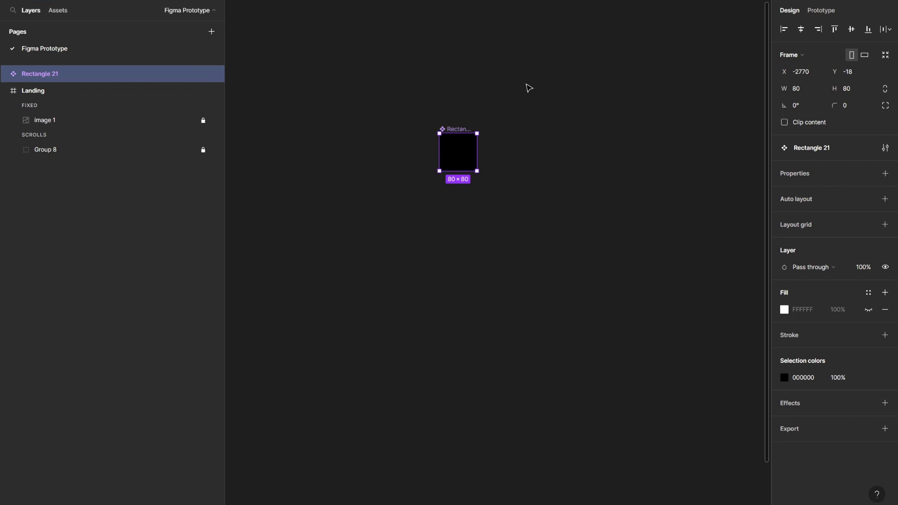
key(ctrl+r)
text(C)
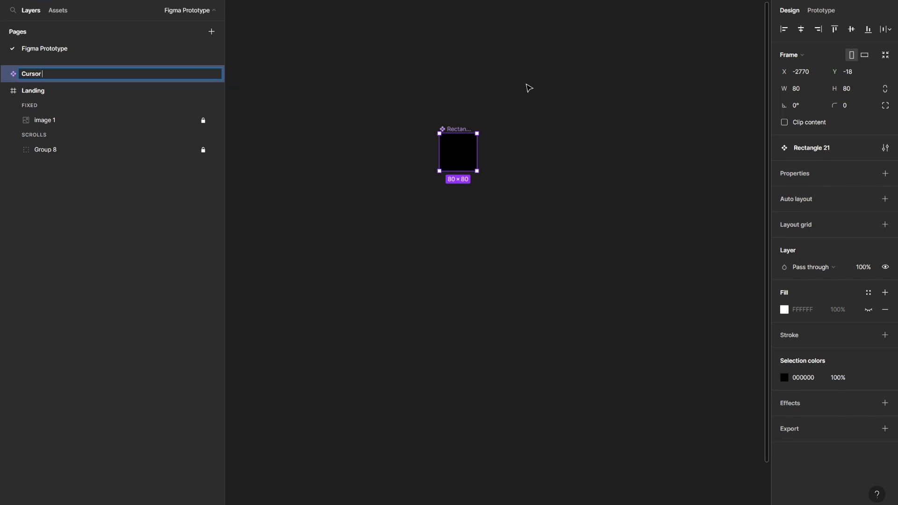
text(ursor Component)
key(Return)
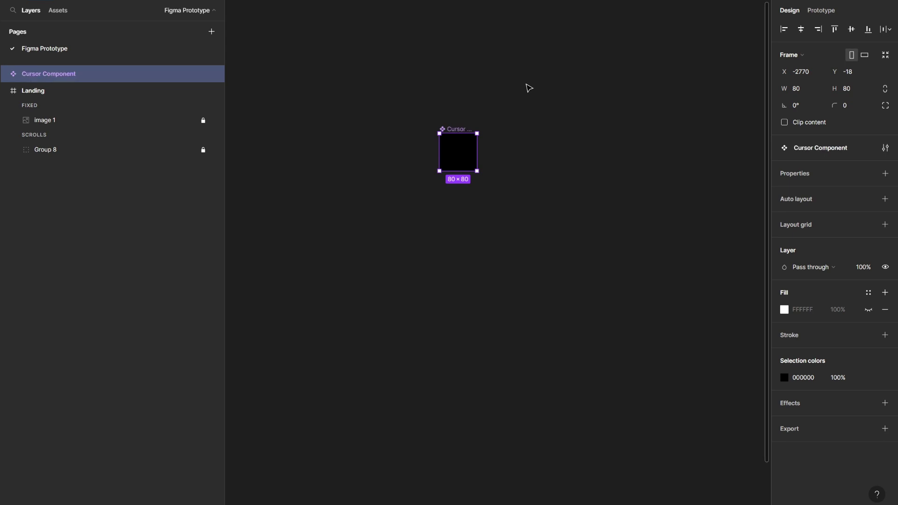
click(489, 110)
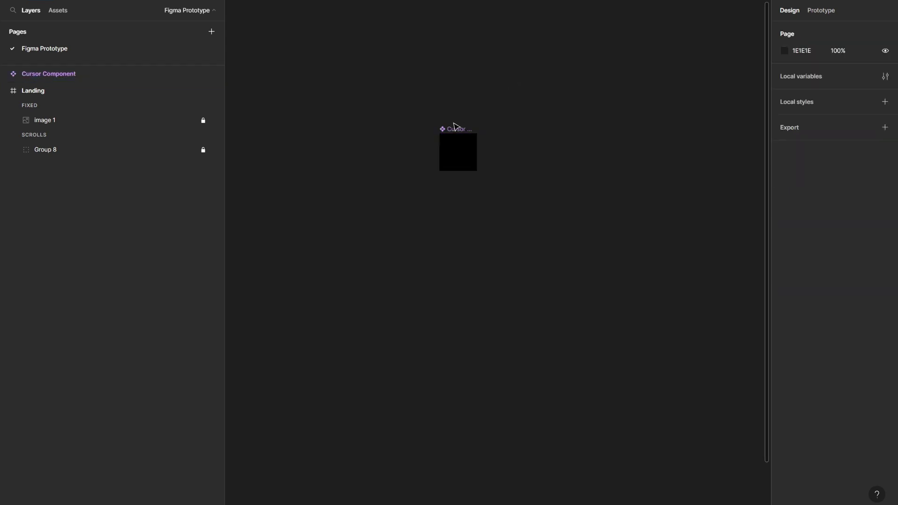
drag(456, 126, 408, 112)
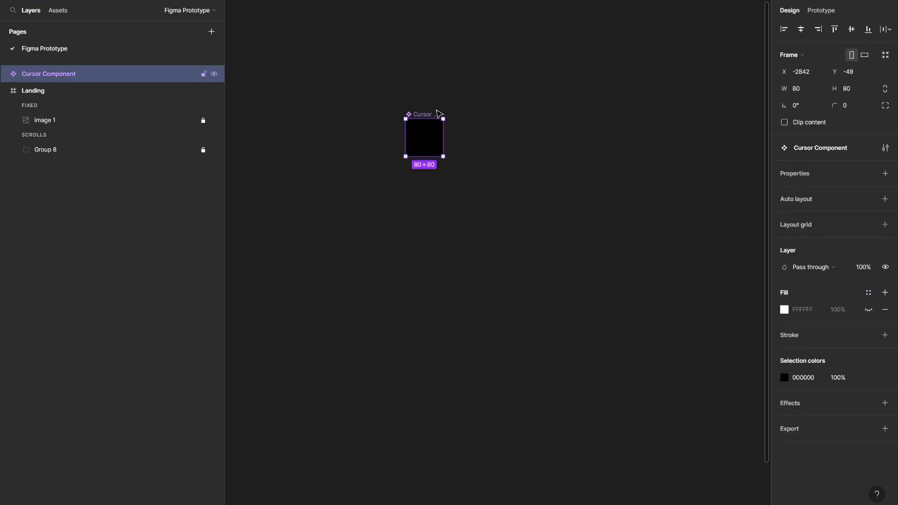
Add a variant property to Cursor Component and name it State
click(885, 174)
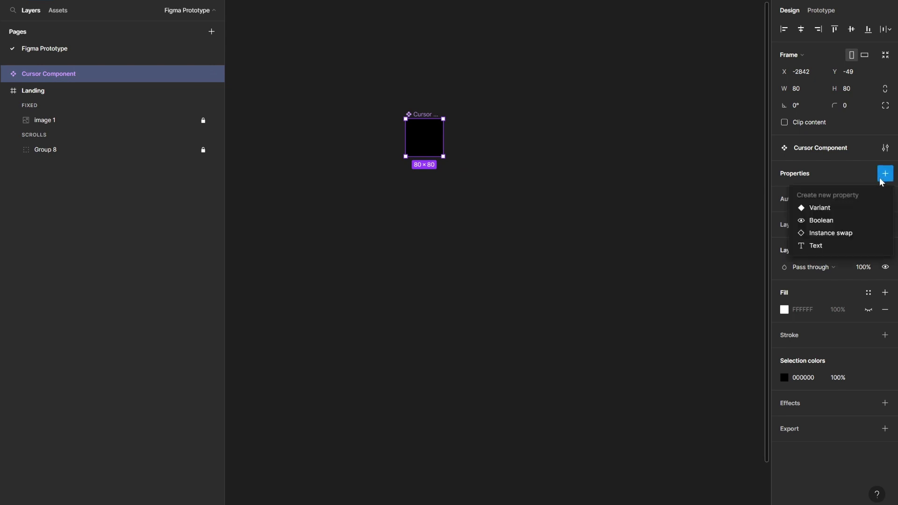
click(847, 203)
double_click(802, 170)
text(State)
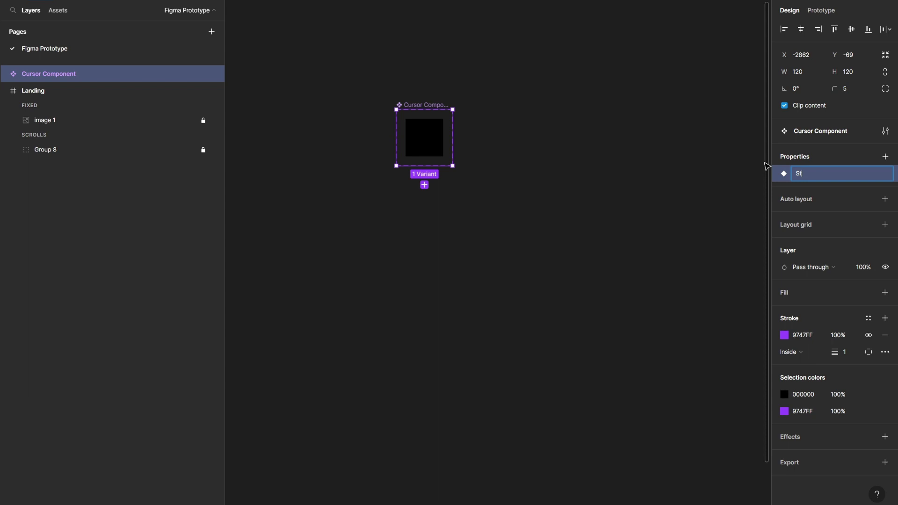
key(Return)
key(Escape)
Duplicate the Default variant and place the new State2 variant beside it
click(439, 137)
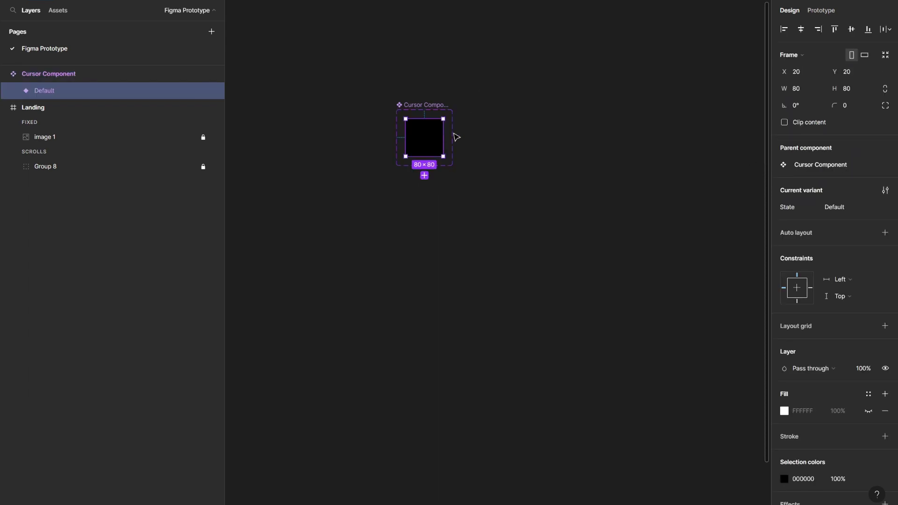
key(ctrl+d)
key(Escape)
drag(453, 166, 510, 166)
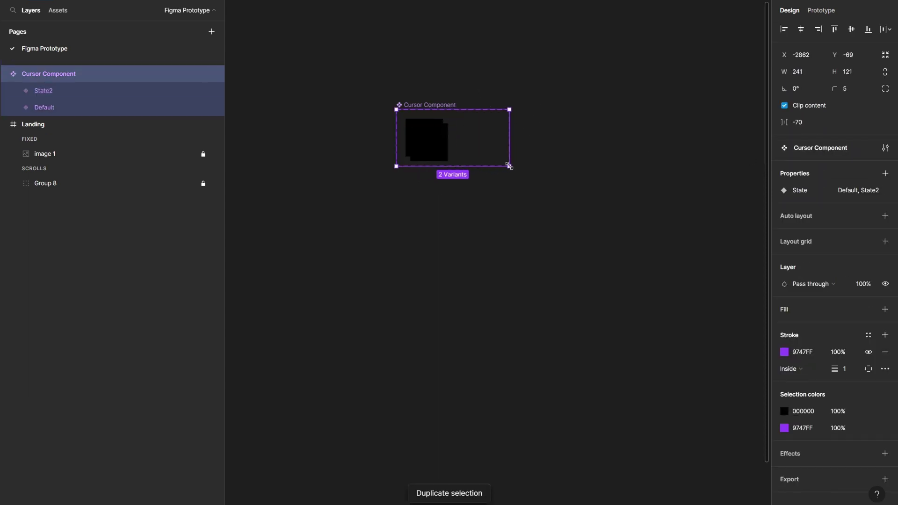
click(434, 144)
drag(434, 144, 491, 144)
key(Escape)
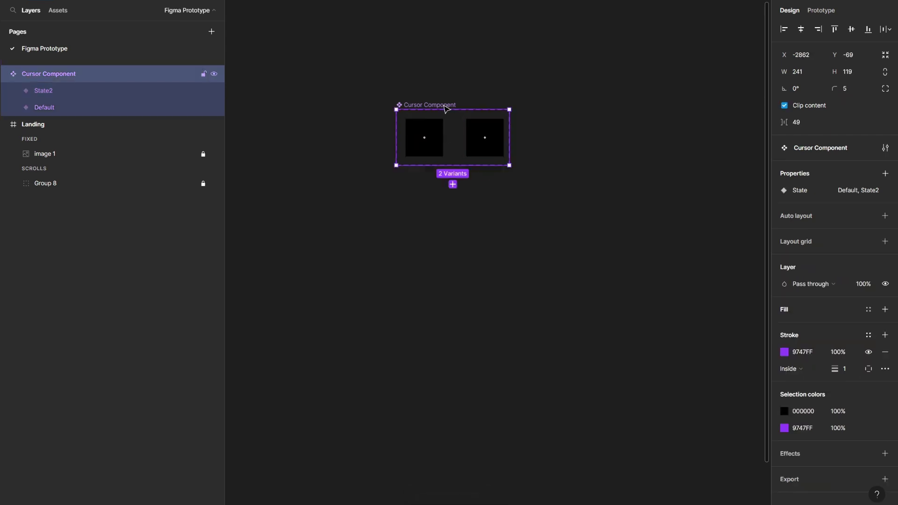
Add auto layout to the component set with 50 gap and 50 horizontal and vertical padding
click(884, 217)
text(50)
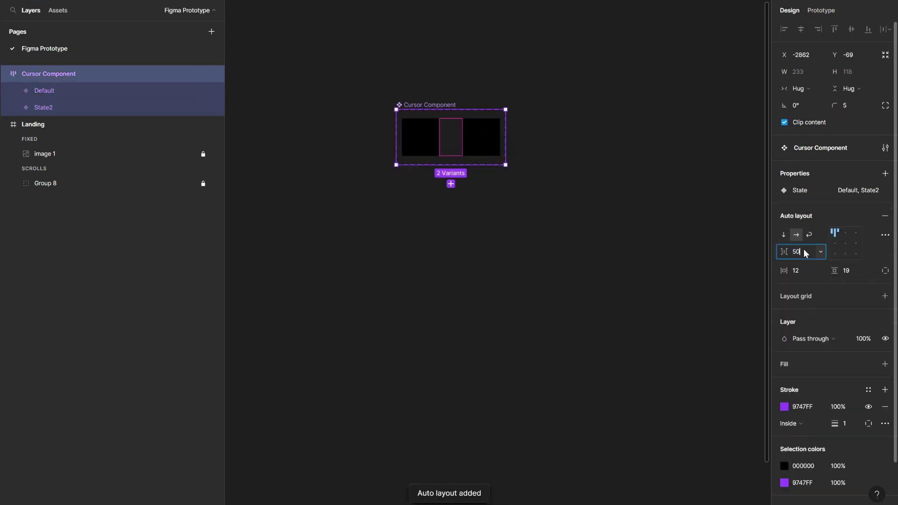
key(Tab)
text(50)
key(Tab)
text(50)
key(Return)
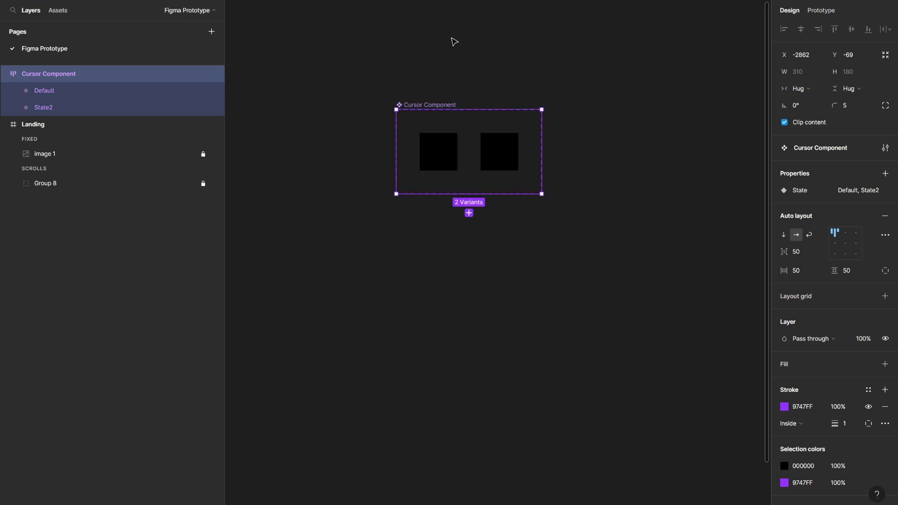
click(453, 39)
drag(449, 107, 373, 105)
Rename the State2 variant's state value to Hover
click(355, 147)
click(416, 146)
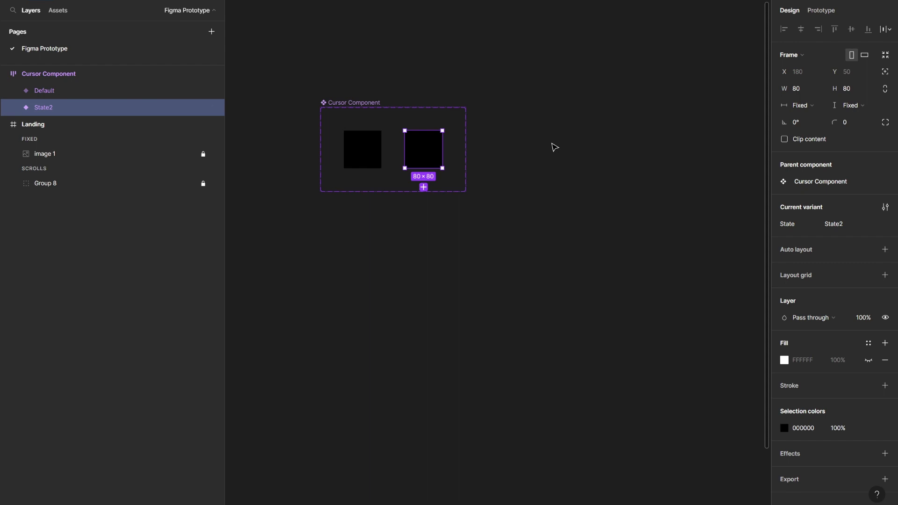
click(841, 223)
text(Hover)
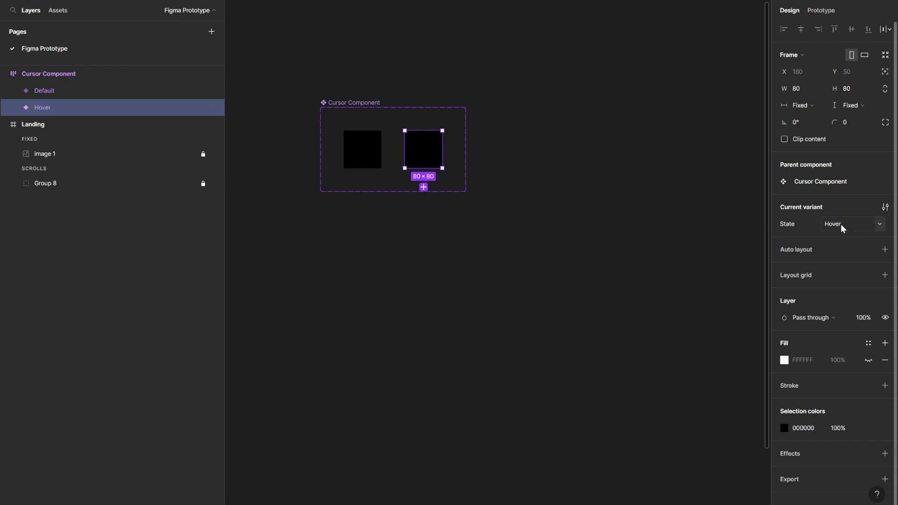
key(Return)
click(537, 90)
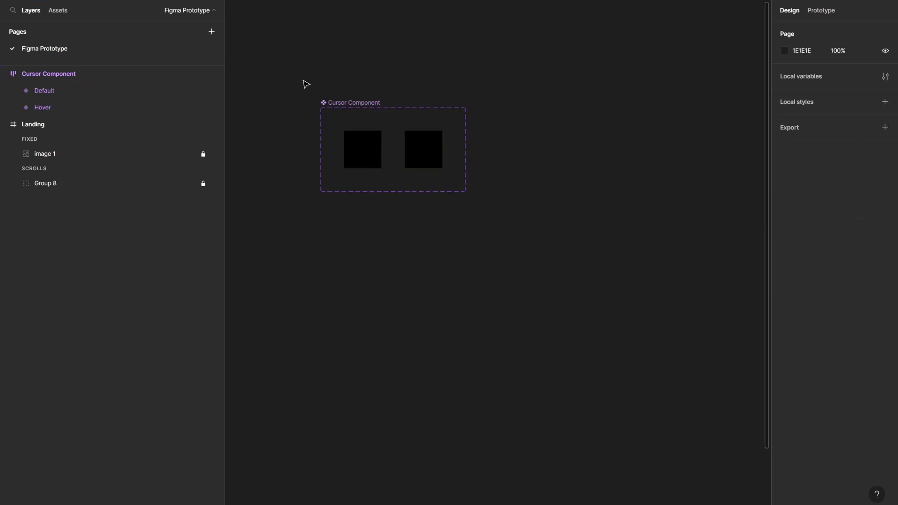
Set a 9999 corner radius on both the Default and Hover squares to make them circles
click(336, 103)
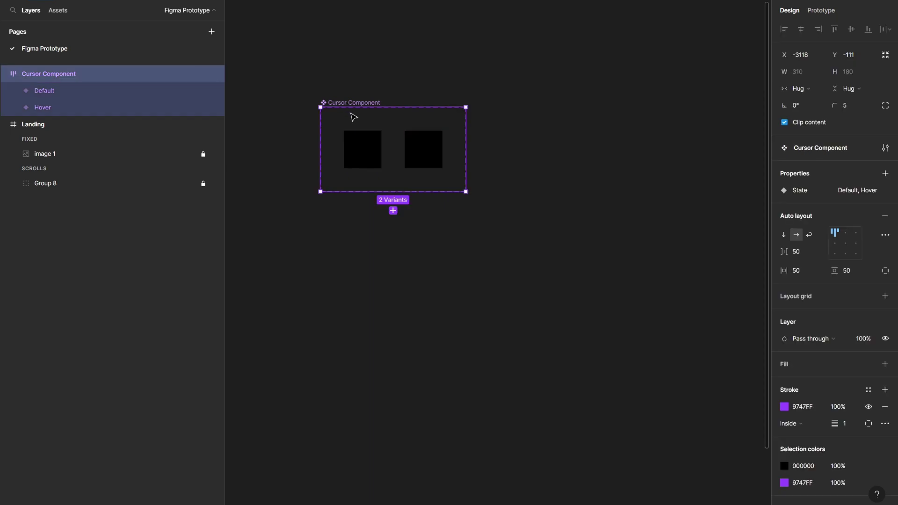
click(361, 140)
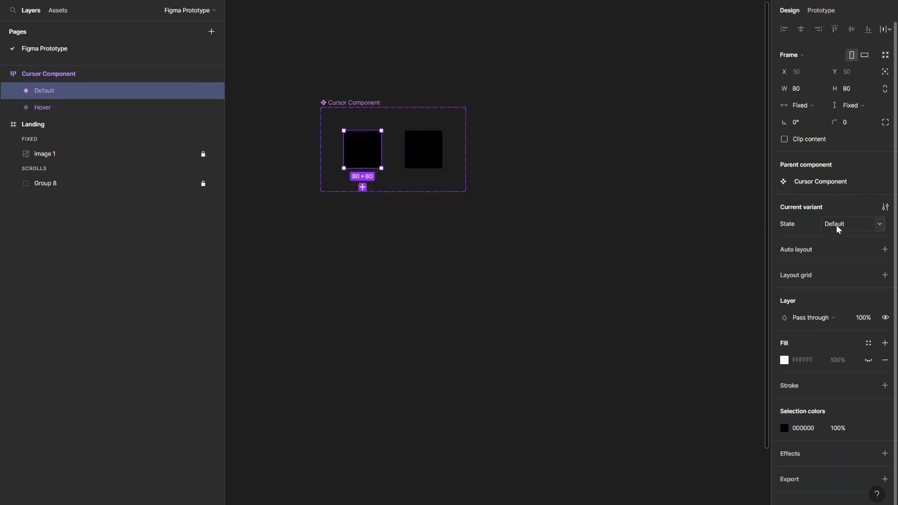
click(434, 160)
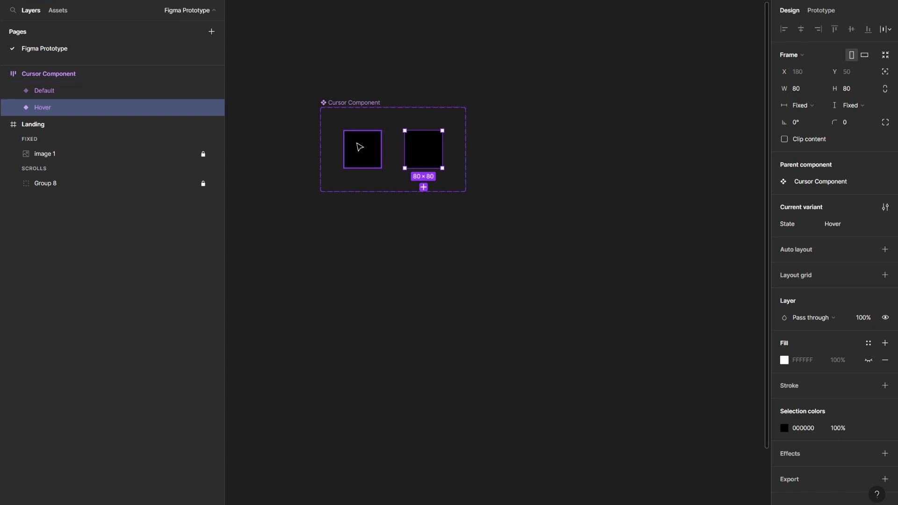
double_click(361, 146)
shift+click(425, 149)
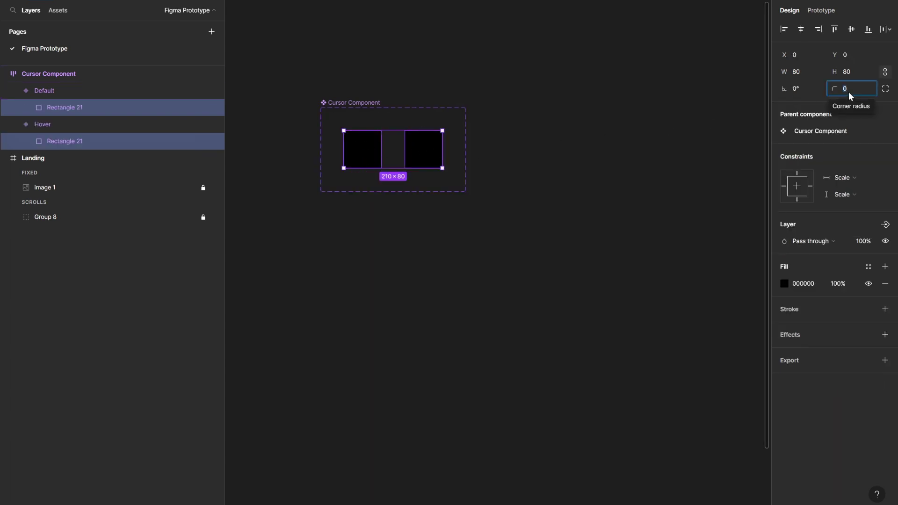
text(9999)
key(Return)
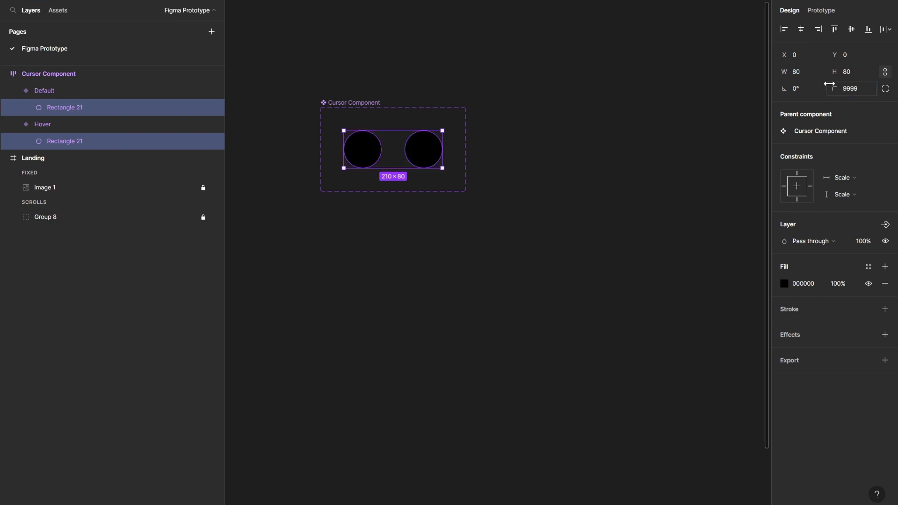
click(642, 81)
click(364, 150)
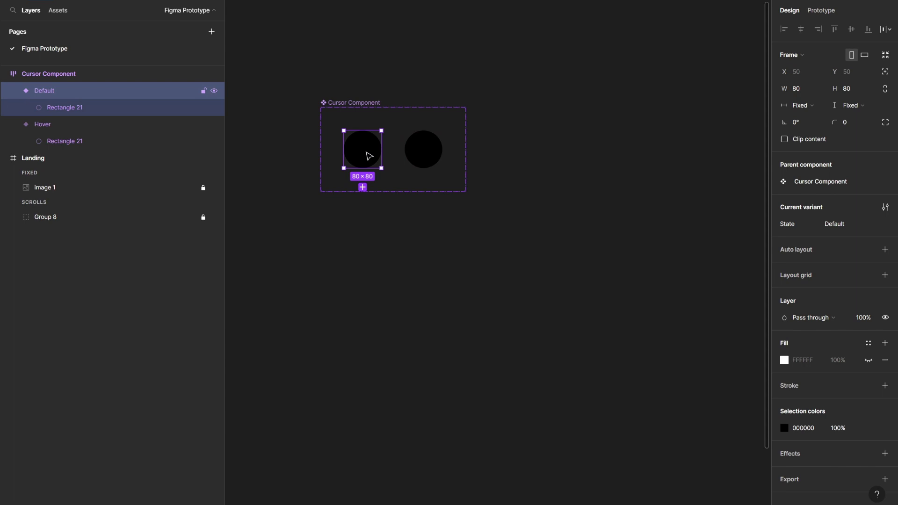
Set the Default variant's opacity to 0%, leaving only the Hover circle visible
click(503, 147)
click(430, 149)
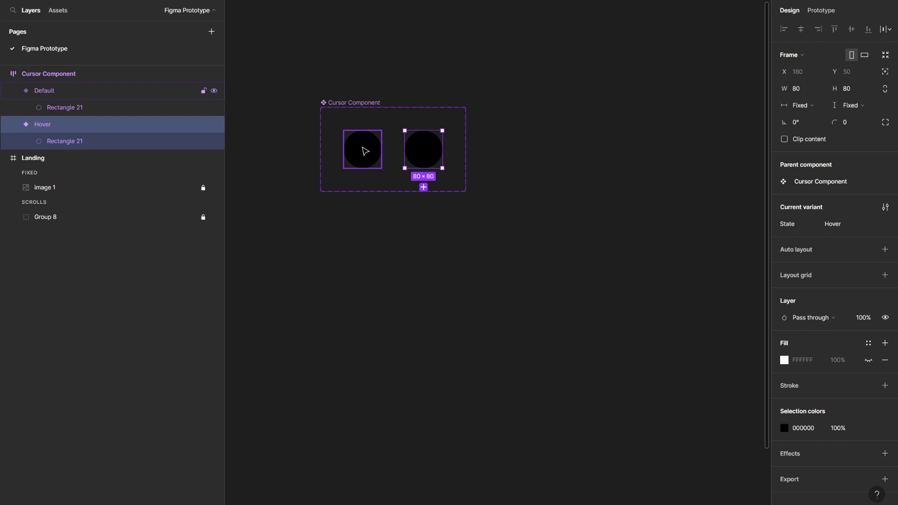
click(365, 151)
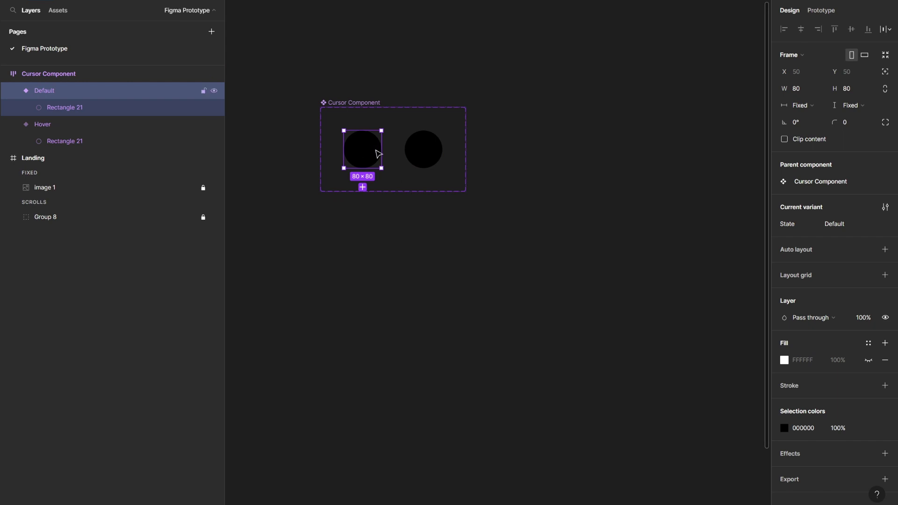
key(0)
key(0)
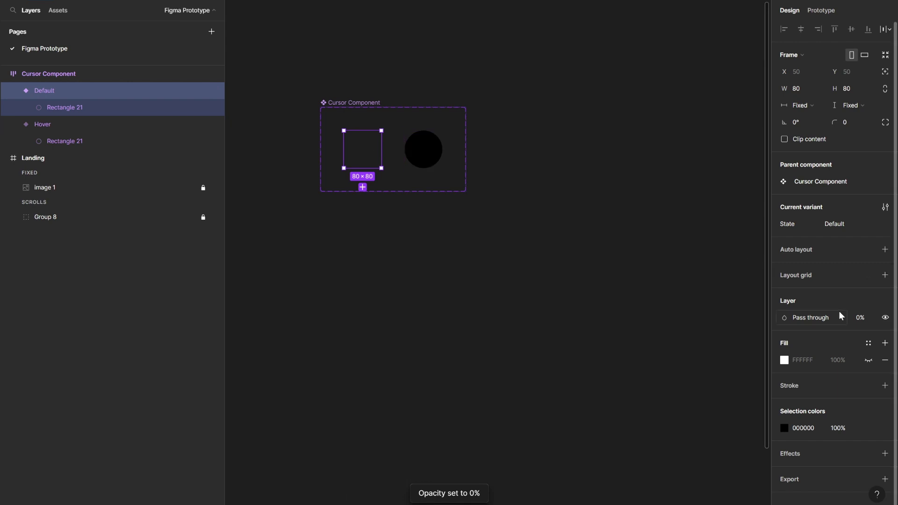
click(859, 317)
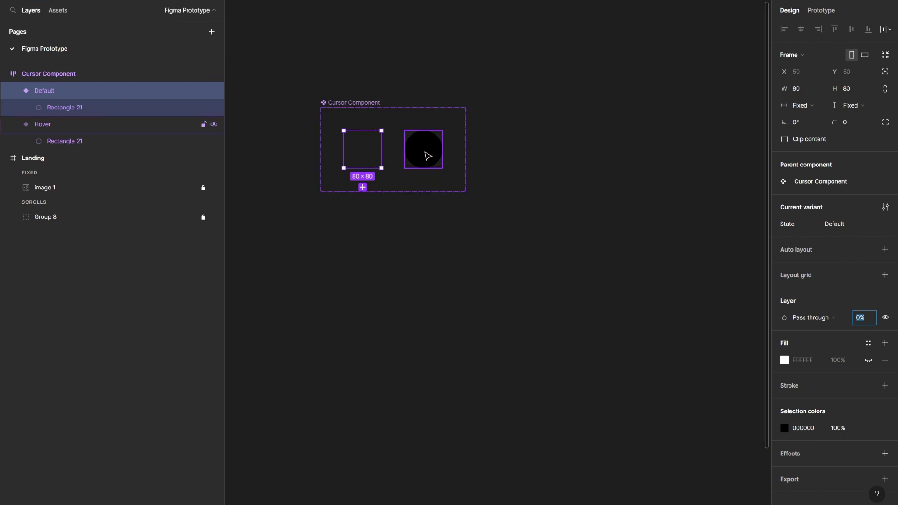
click(439, 149)
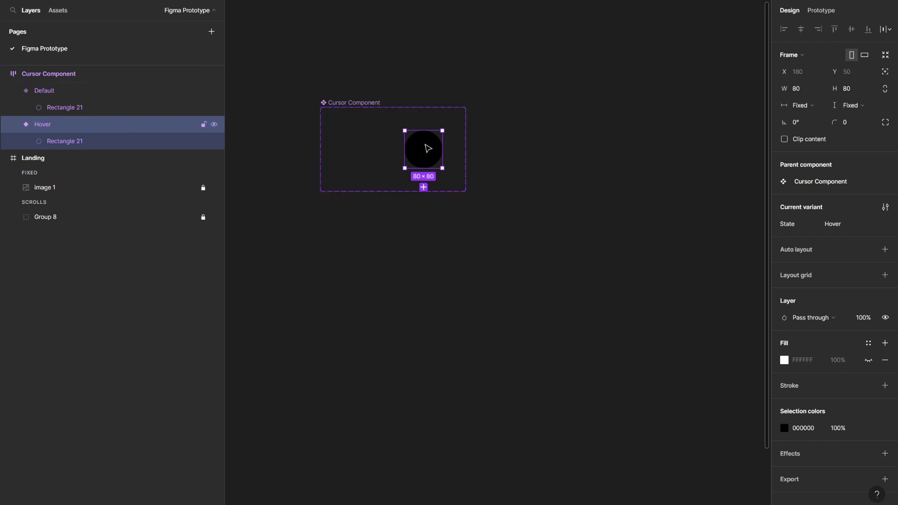
click(476, 138)
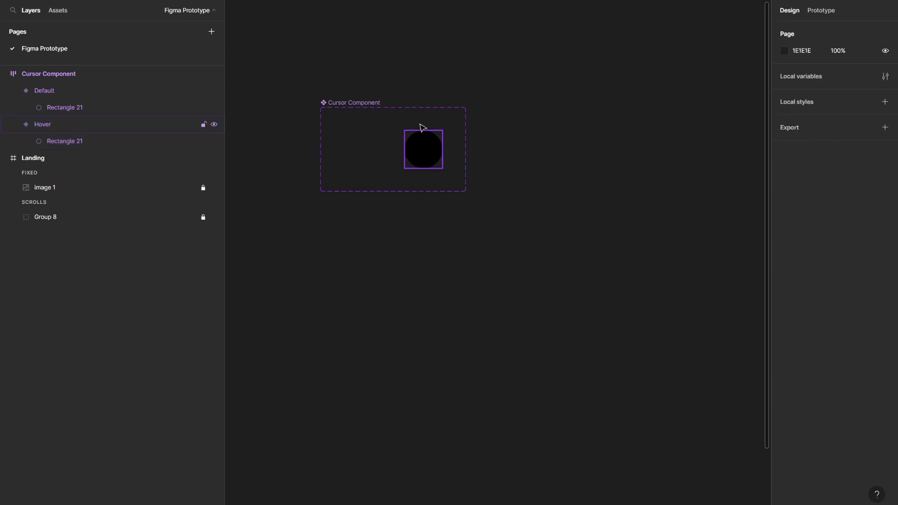
click(428, 150)
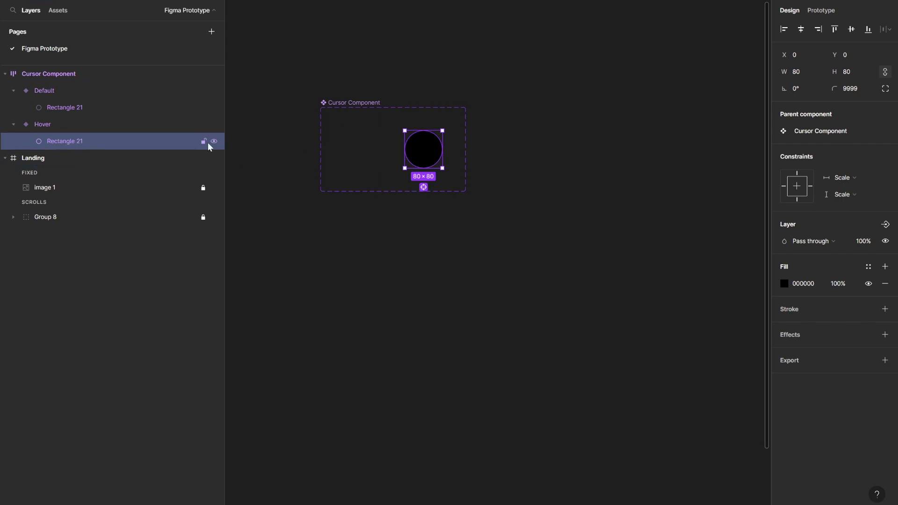
Resize the Hover circle to 250×250 and centre it vertically and horizontally in its frame
click(802, 74)
text(350)
key(Return)
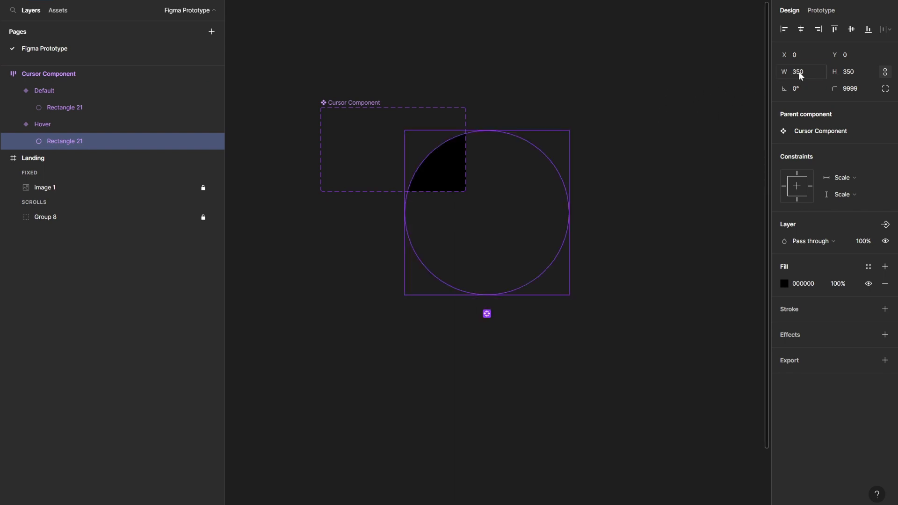
text(0)
key(Return)
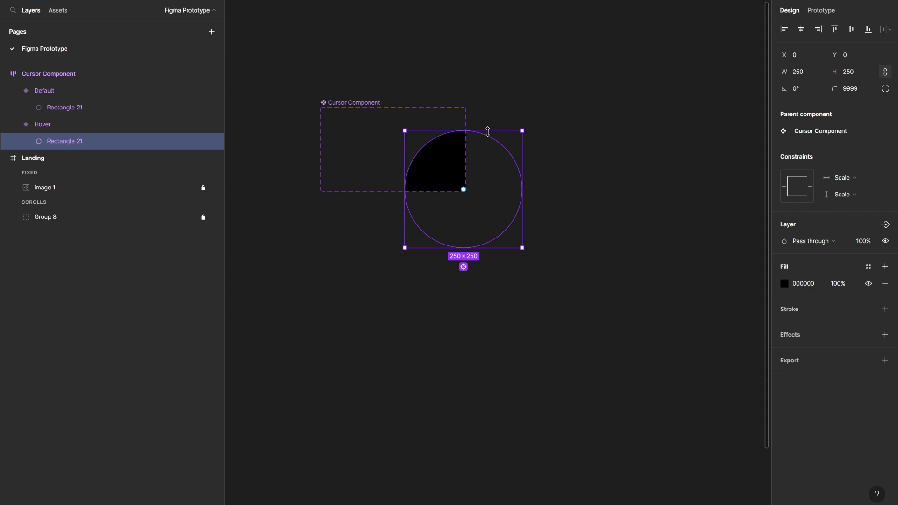
key(alt+v)
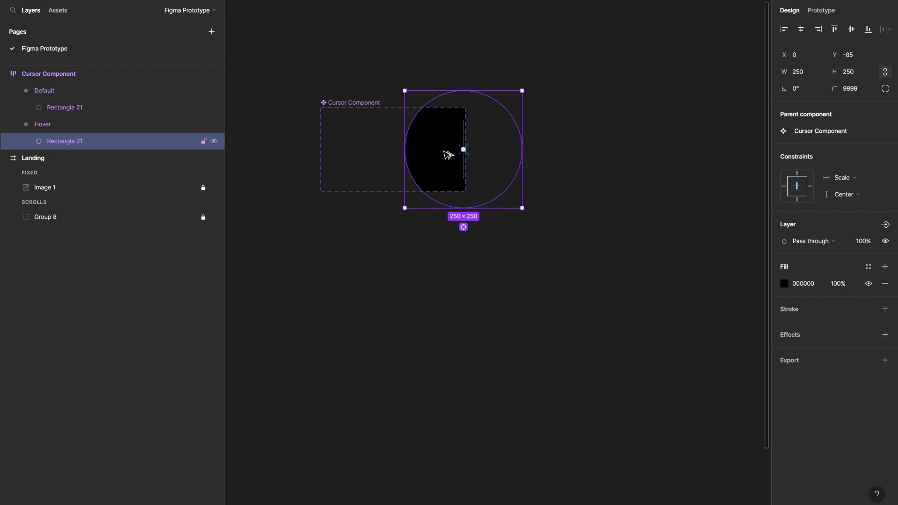
key(alt+h)
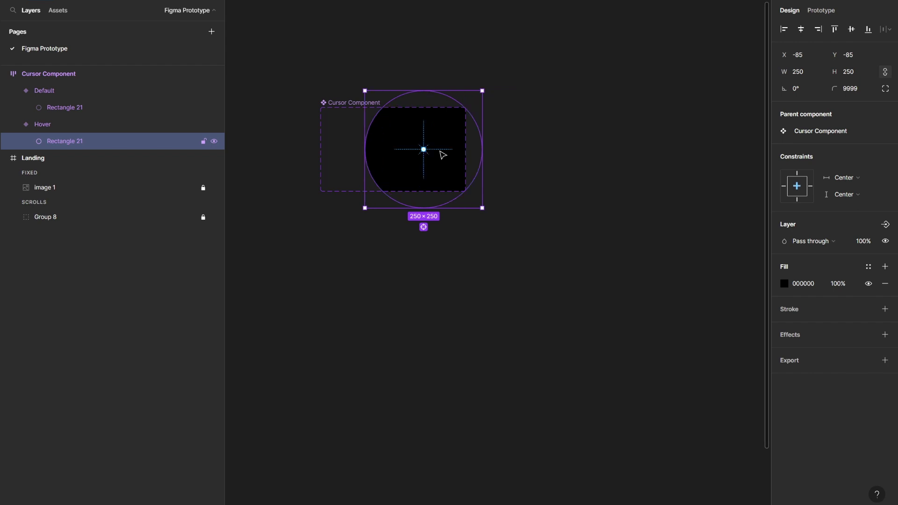
click(517, 146)
click(420, 151)
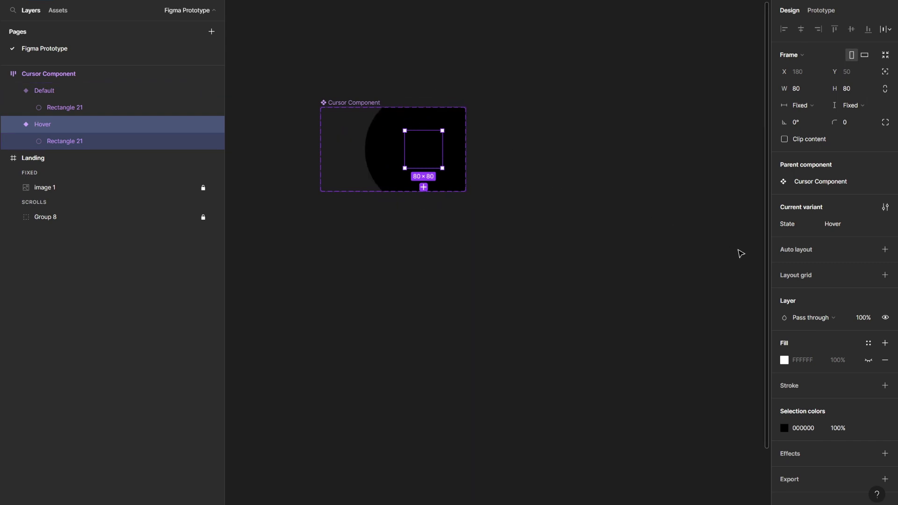
Add a Layer blur effect of 12 to the Hover variant
scroll(832, 320, down, 1)
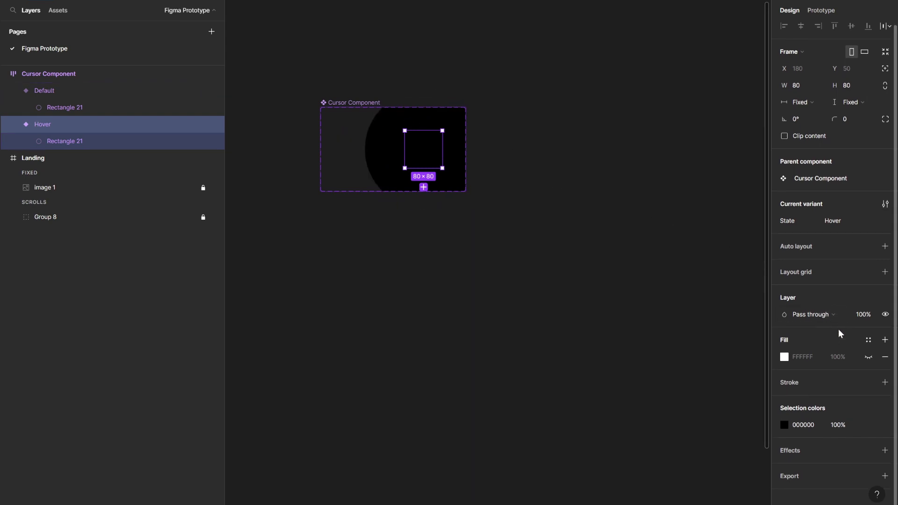
click(885, 452)
scroll(812, 401, down, 1)
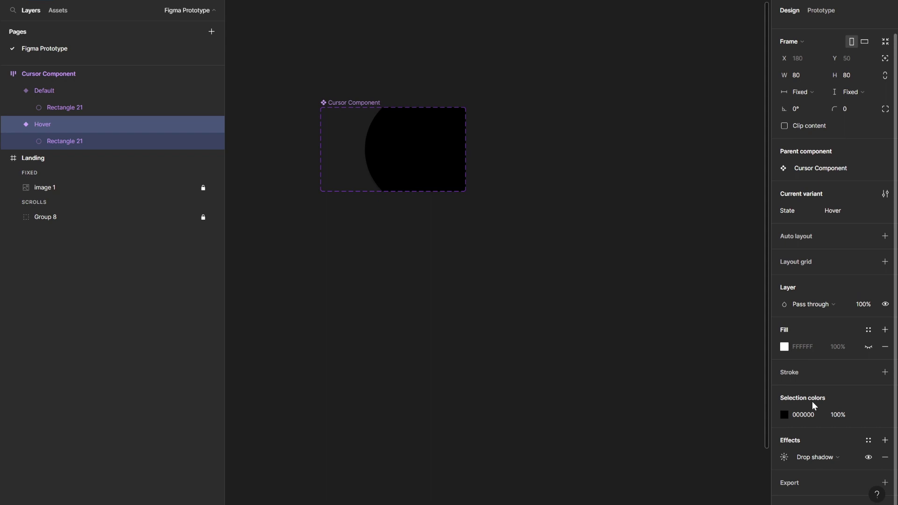
click(820, 451)
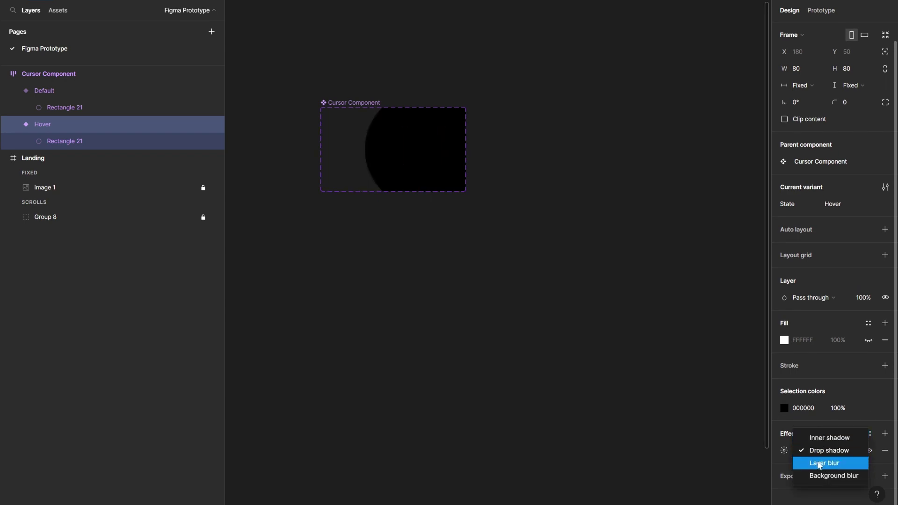
click(819, 464)
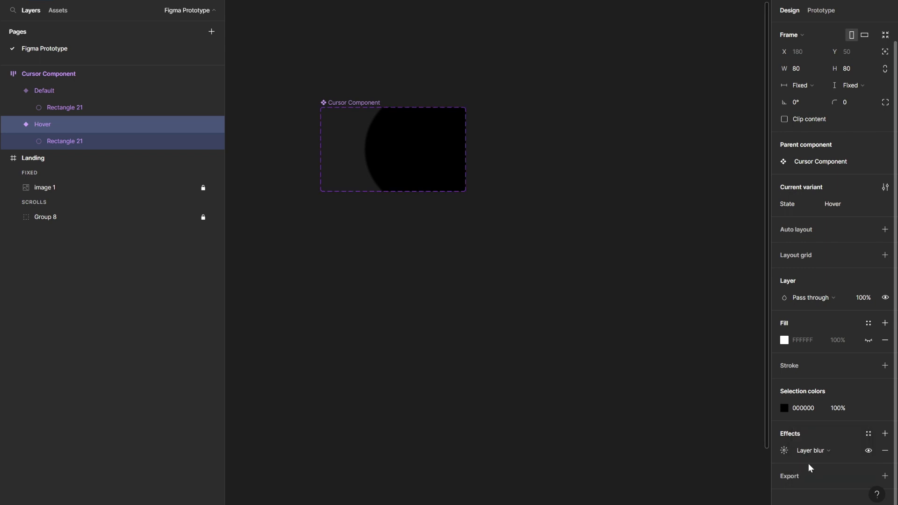
click(784, 450)
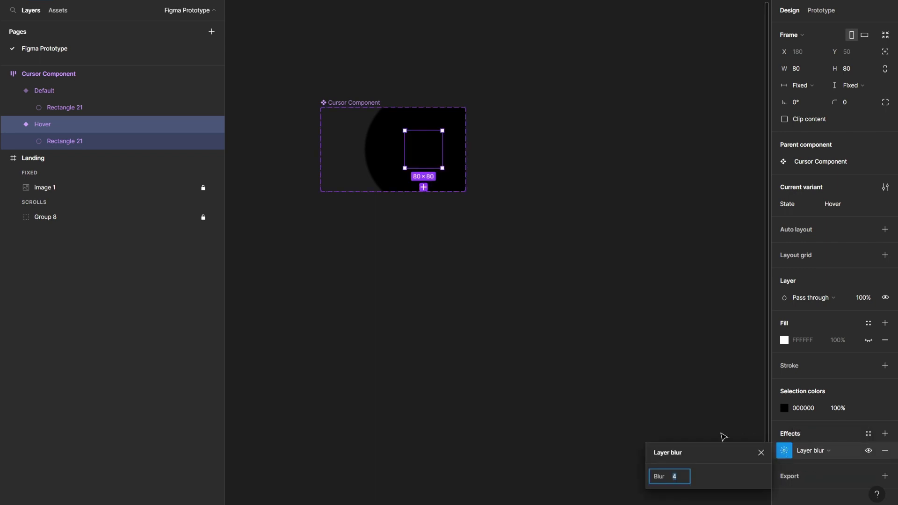
text(12)
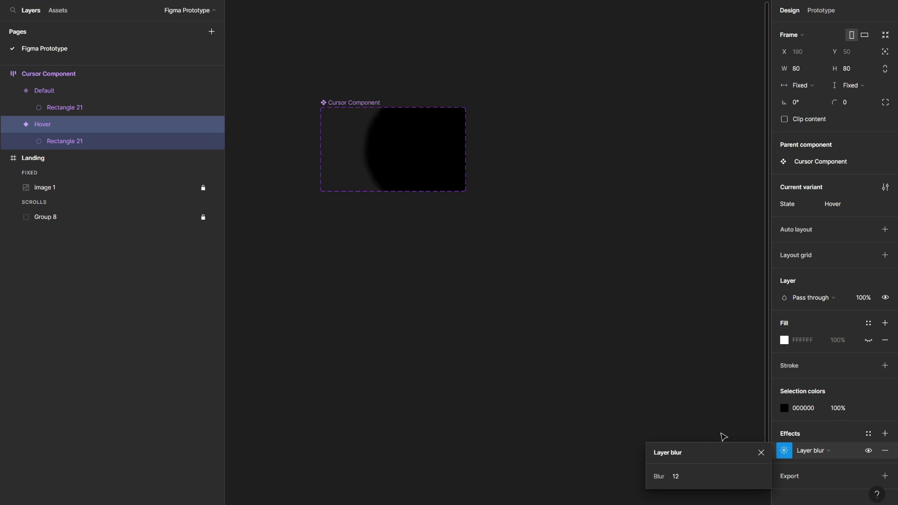
click(443, 303)
Line the Cursor Component set up with the Landing frame
click(391, 155)
scroll(445, 226, down, 3)
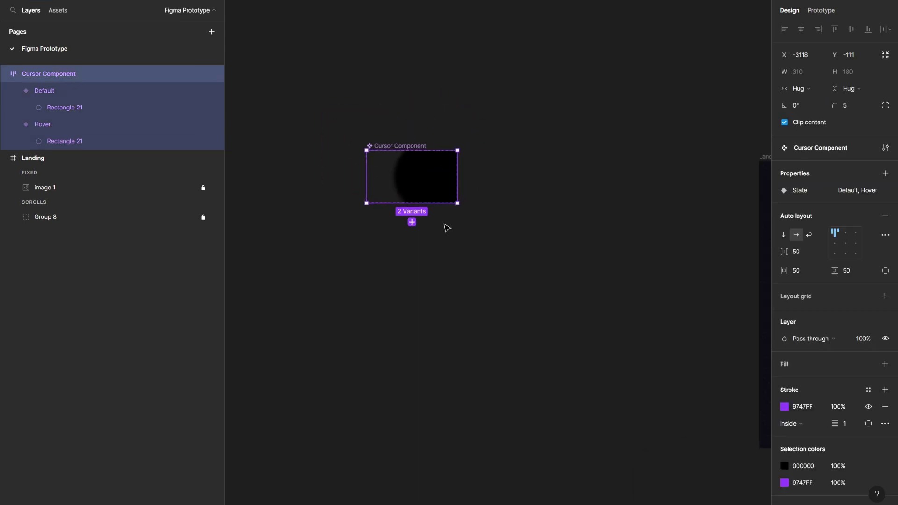
scroll(467, 235, right, 8)
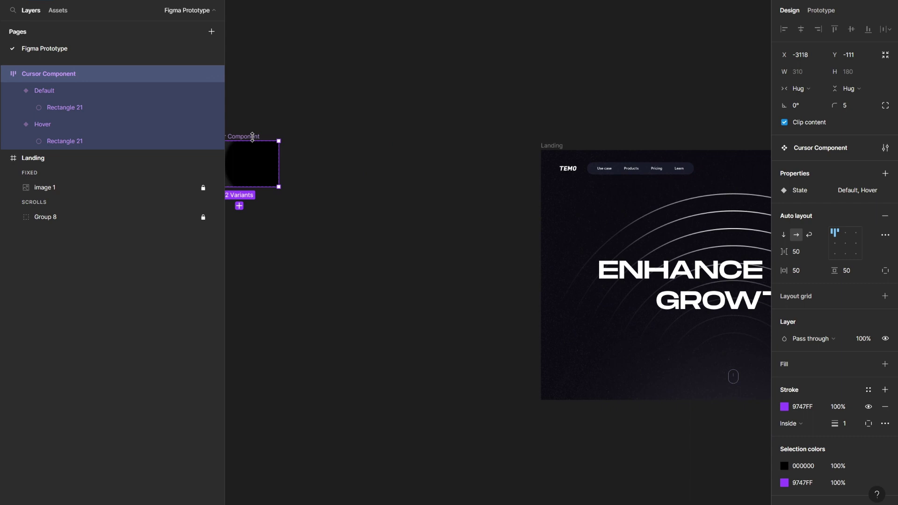
drag(253, 140, 263, 148)
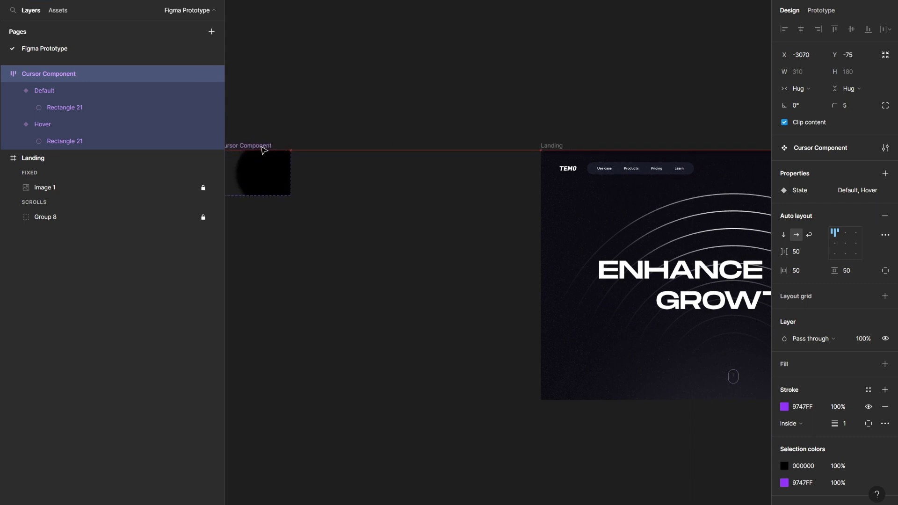
click(457, 184)
scroll(311, 174, down, 2)
scroll(355, 191, up, 3)
scroll(286, 148, right, 3)
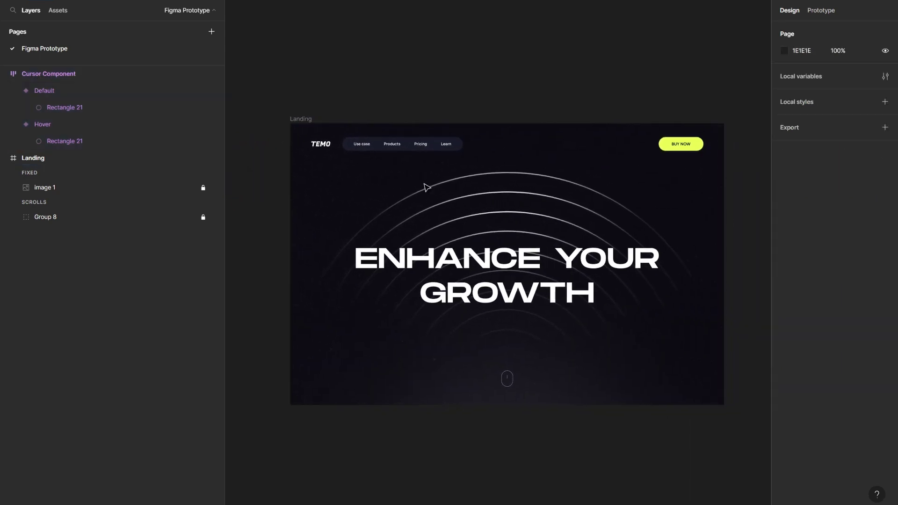
drag(281, 89, 533, 302)
drag(275, 87, 701, 398)
drag(290, 77, 293, 114)
Draw a rectangle inside Landing stretched to cover the full 1508×982 frame
key(r)
mouse_move(330, 159)
mouse_down()
mouse_move(618, 350)
mouse_move(567, 317)
mouse_up()
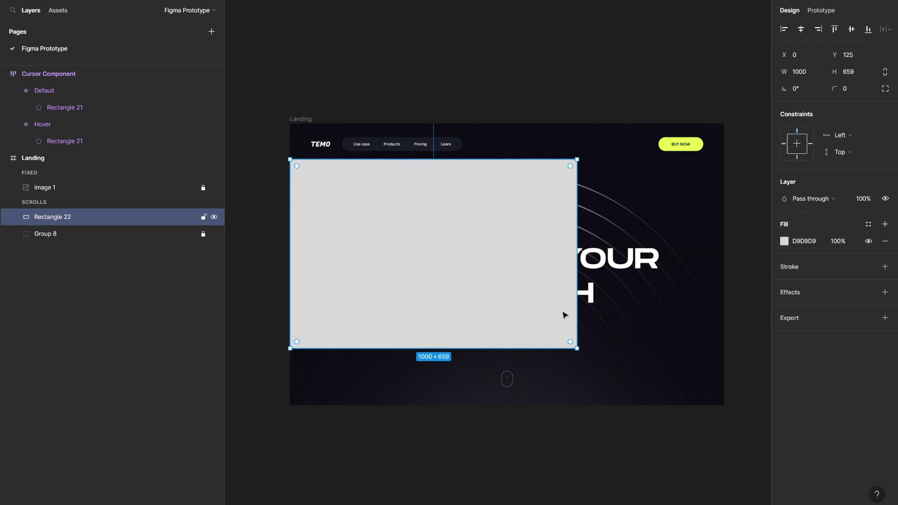
key(alt+w)
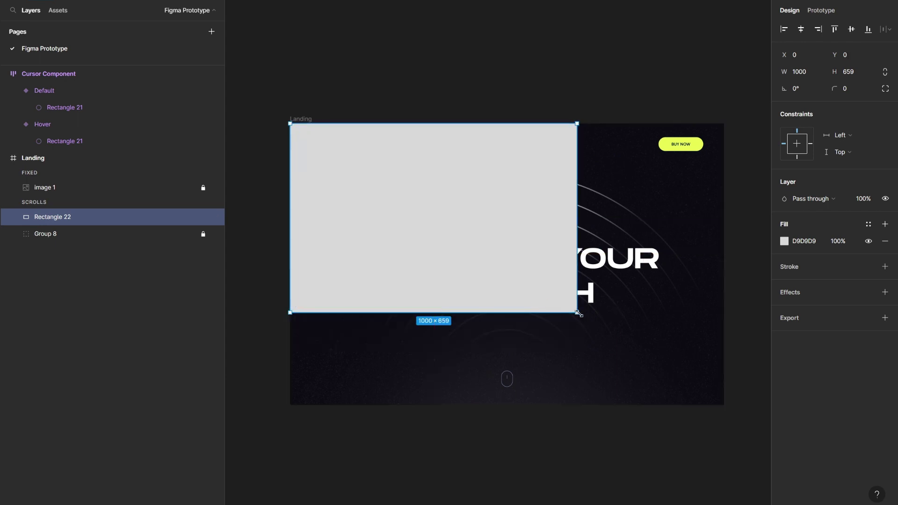
drag(578, 314, 724, 406)
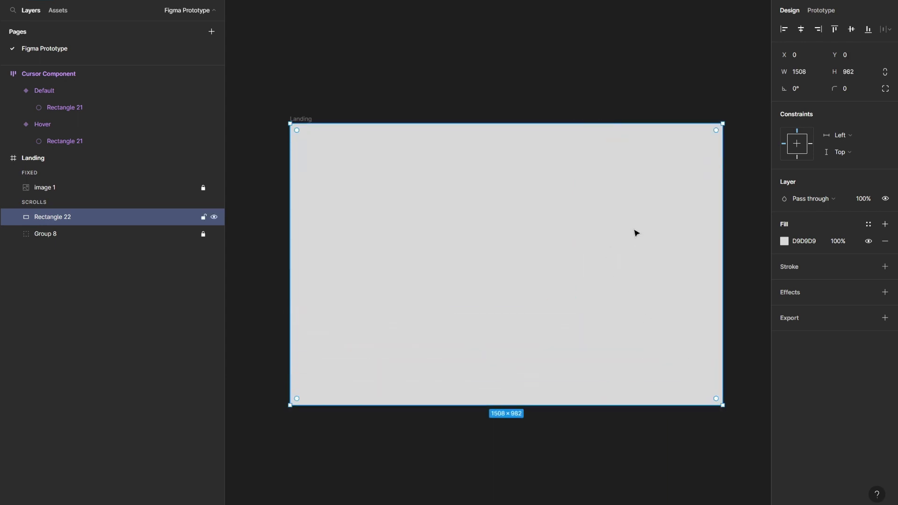
Fill the overlay rectangle black 000000 and hide it
click(804, 241)
text(000000)
key(Return)
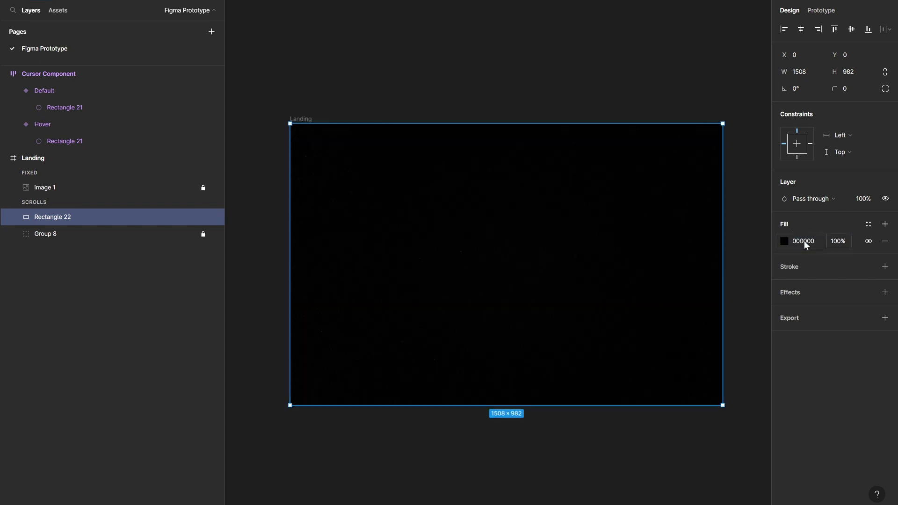
click(829, 196)
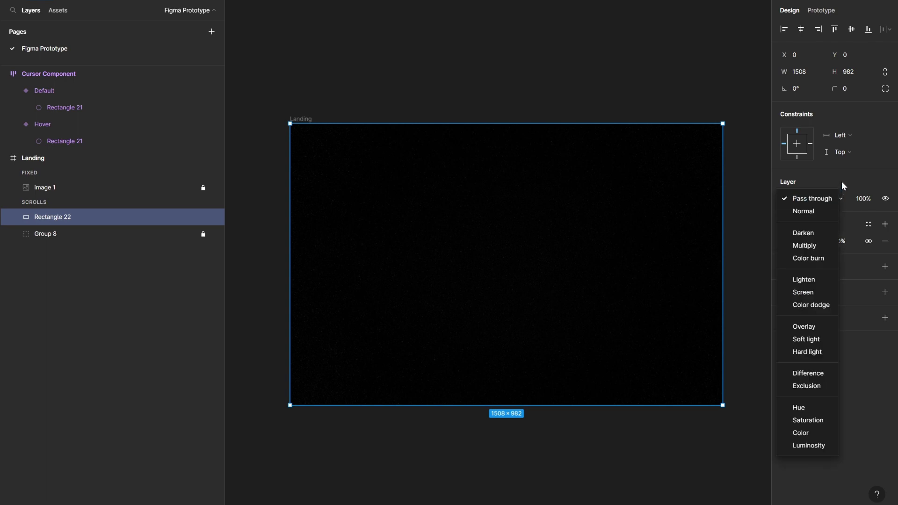
click(821, 189)
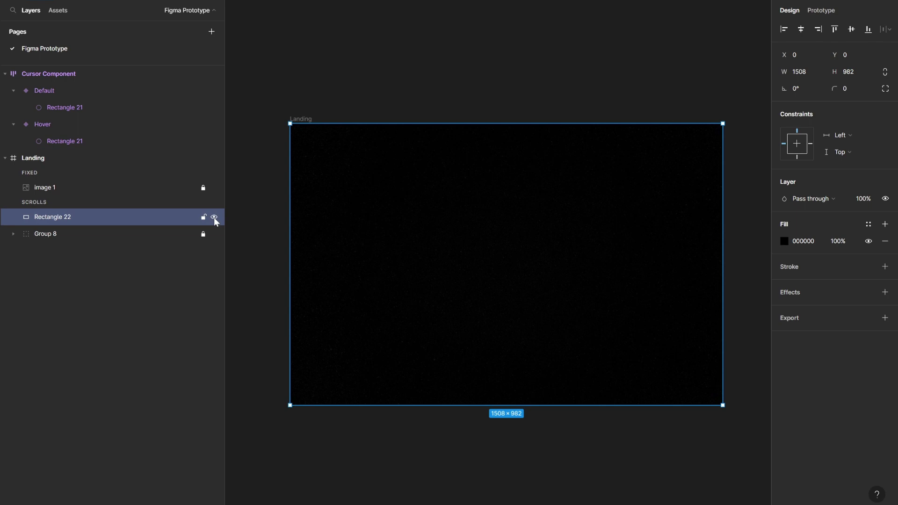
click(213, 217)
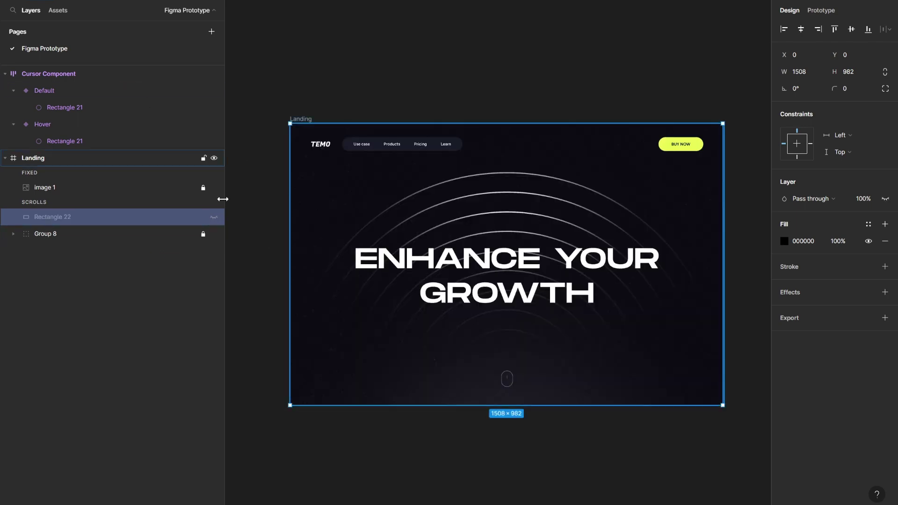
scroll(449, 210, left, 10)
Place a Cursor Component instance at Landing's top-left corner, X 0 Y 0
key(Escape)
click(356, 178)
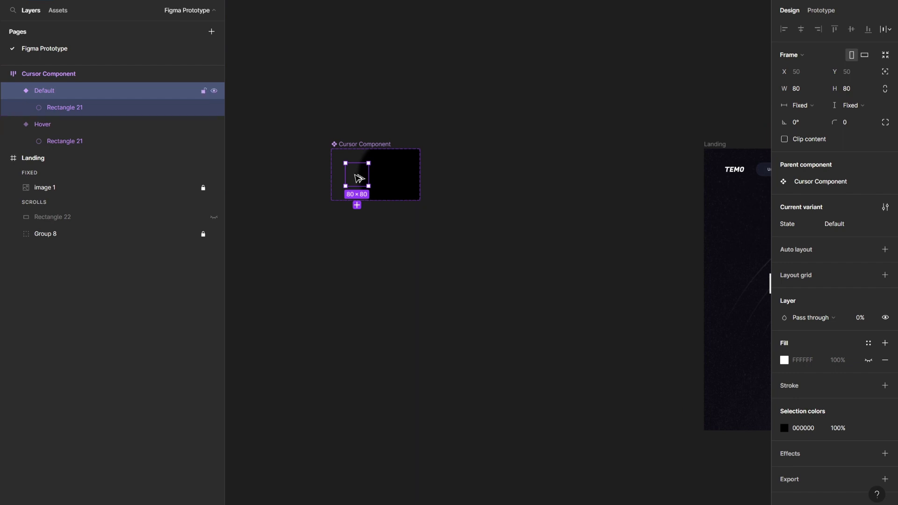
drag(358, 178, 573, 164)
scroll(561, 162, up, 2)
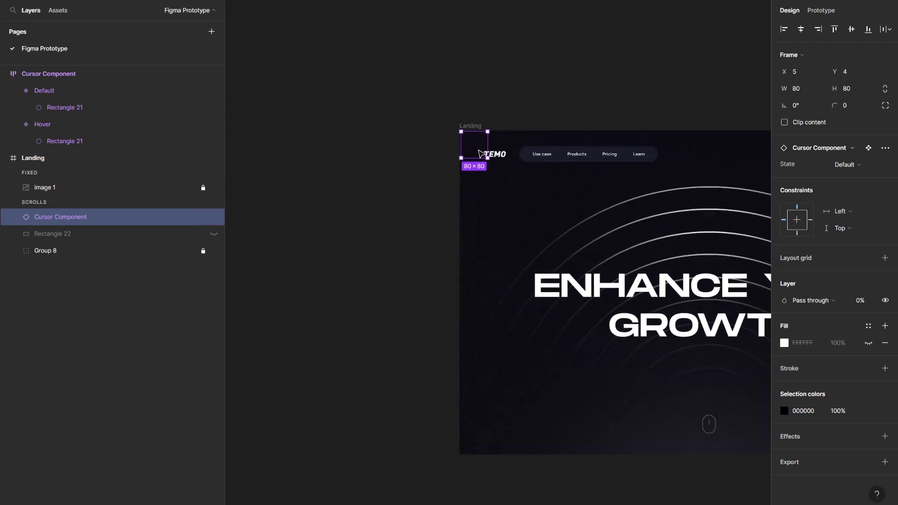
scroll(480, 154, up, 2)
drag(481, 154, 481, 153)
Duplicate the instance to X 80 beside it and select both instances
scroll(491, 114, right, 3)
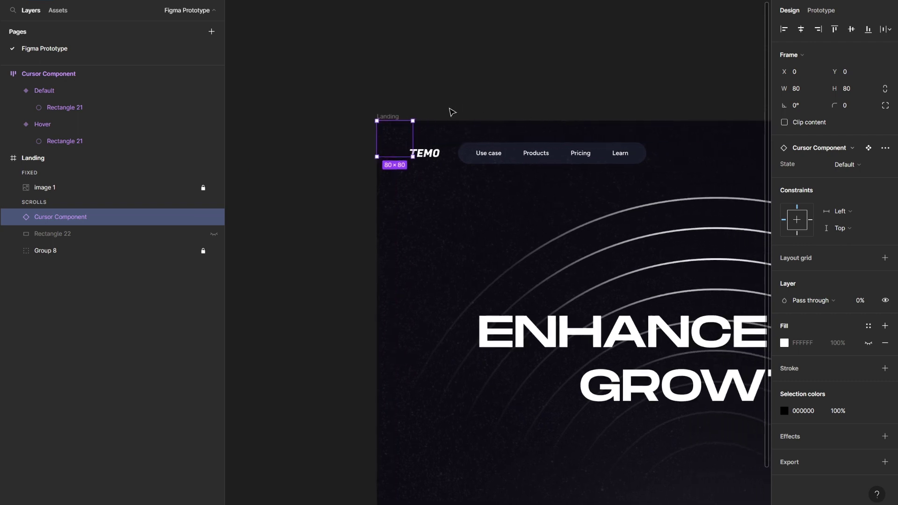
scroll(429, 105, right, 4)
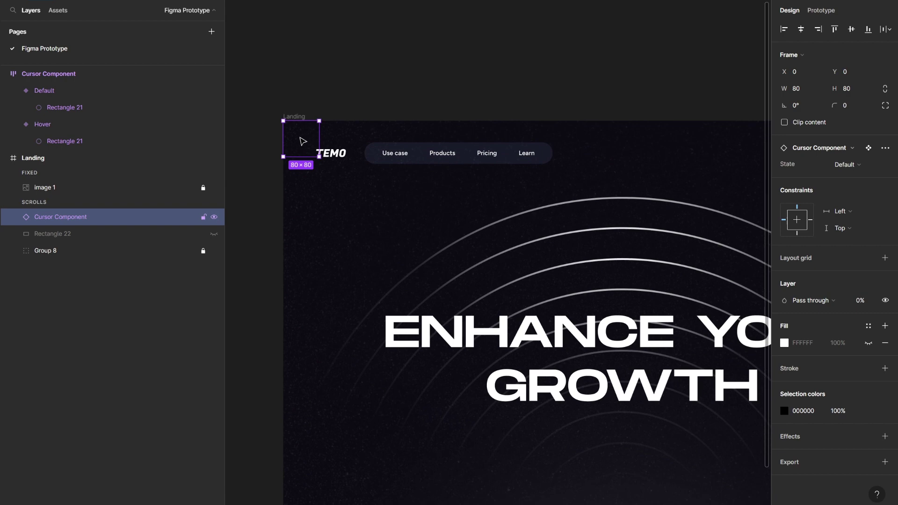
drag(304, 141, 341, 142)
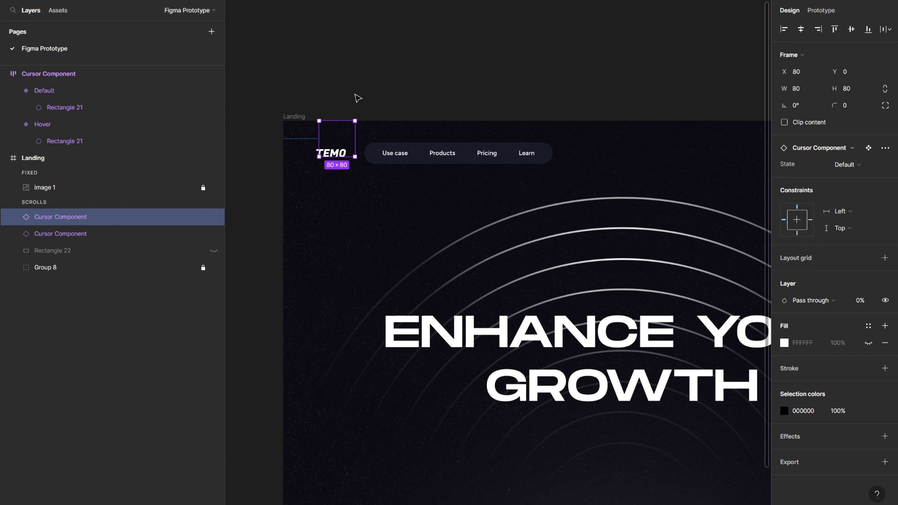
drag(382, 75, 281, 146)
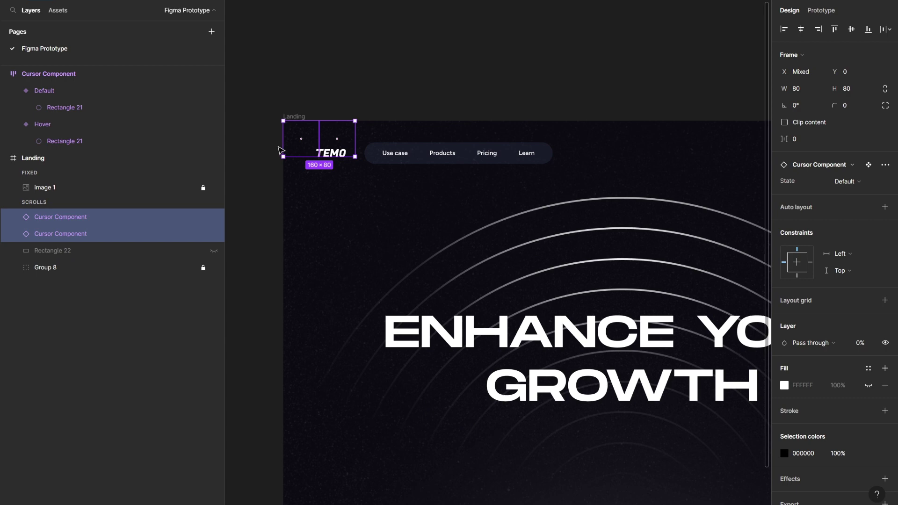
Wrap the instances in auto layout with a -30 gap and duplicate them across the page width
key(shift+a)
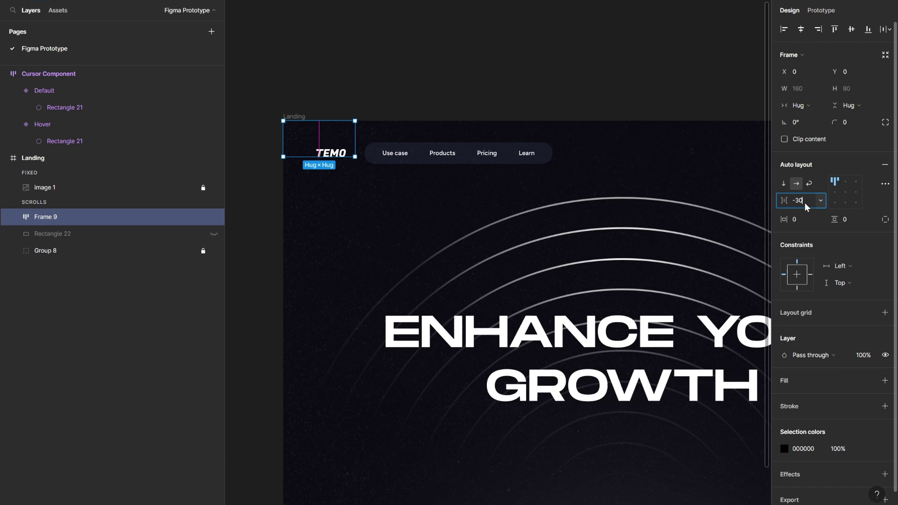
key(Return)
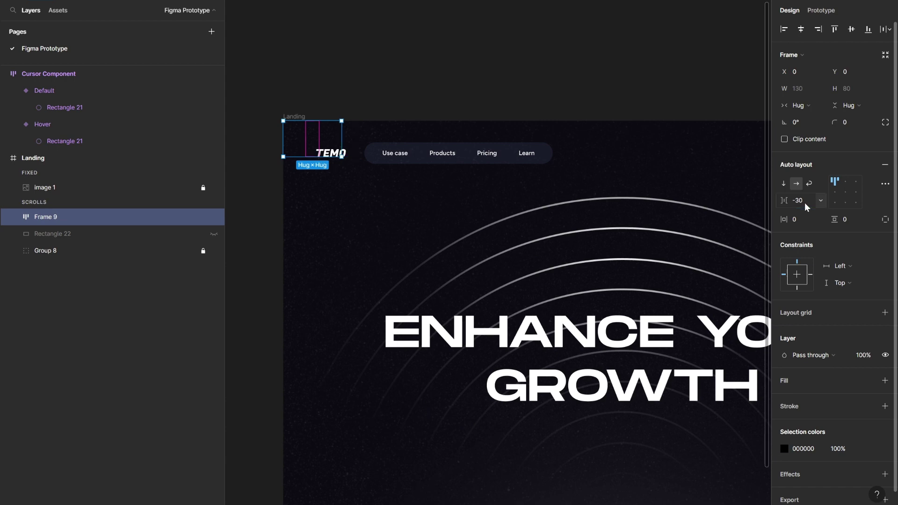
click(387, 65)
double_click(307, 136)
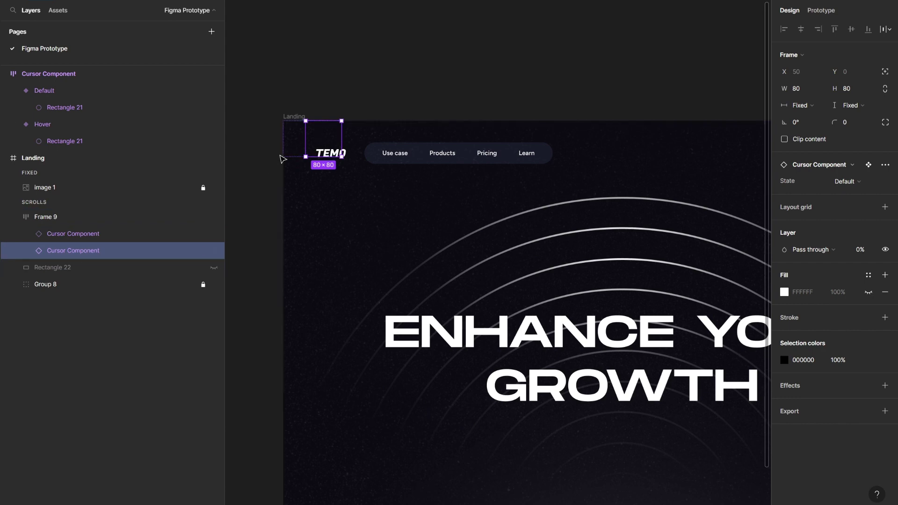
scroll(282, 154, down, 2)
scroll(282, 158, down, 3)
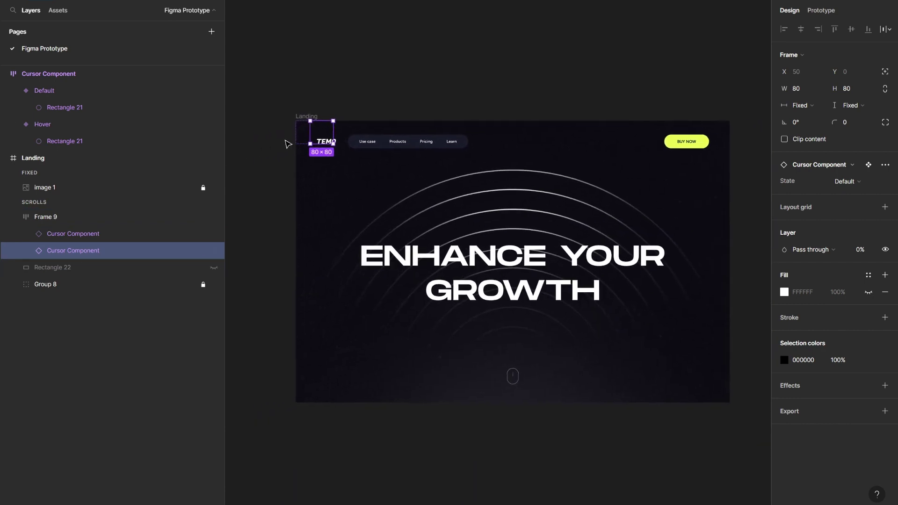
key(ctrl+d)
key(ctrl+d)
key(ctrl+d)
key(ctrl+d)
key(ctrl+d)
key(ctrl+d)
key(ctrl+d)
key(ctrl+d)
key(ctrl+d)
key(ctrl+d)
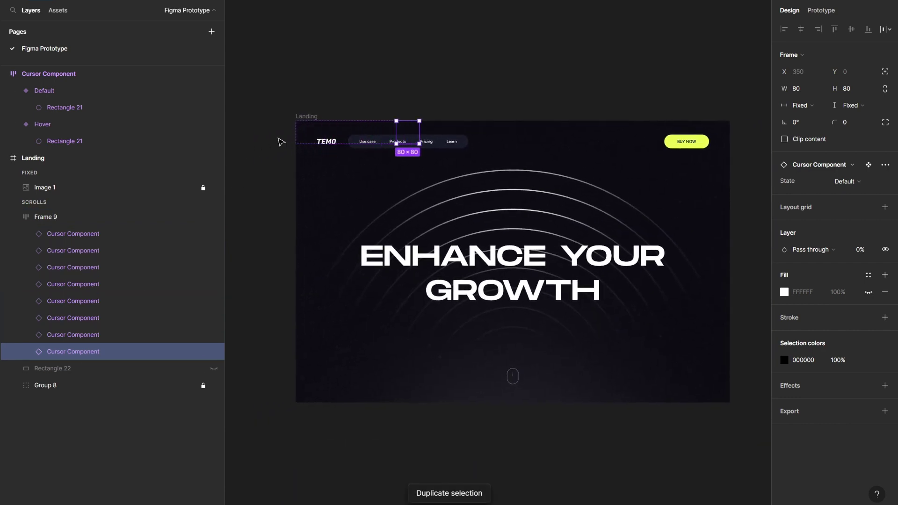
key(ctrl+d)
key(ctrl+d)
key(ctrl+d)
key(ctrl+d)
key(ctrl+d)
key(ctrl+d)
key(ctrl+d)
key(ctrl+d)
key(ctrl+d)
key(ctrl+d)
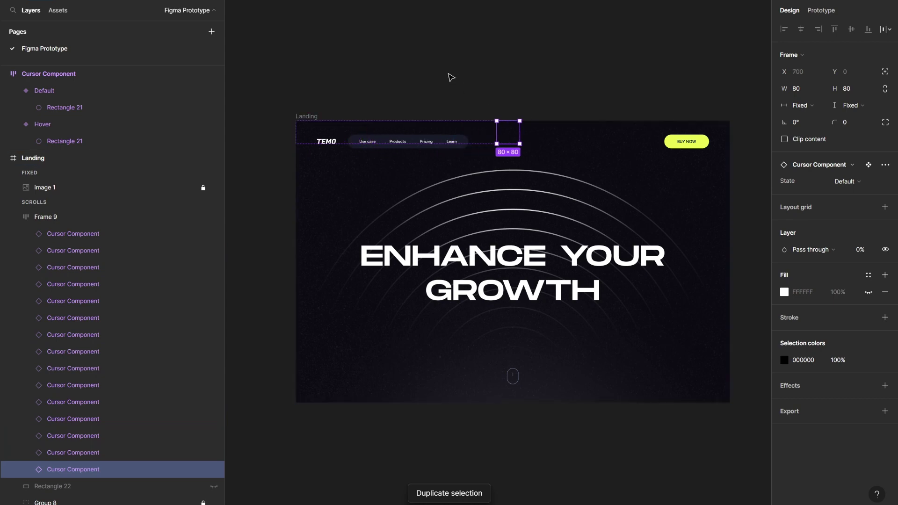
key(ctrl+d)
key(ctrl+d)
key(ctrl+d)
key(ctrl+d)
key(ctrl+d)
key(ctrl+d)
key(ctrl+d)
key(ctrl+d)
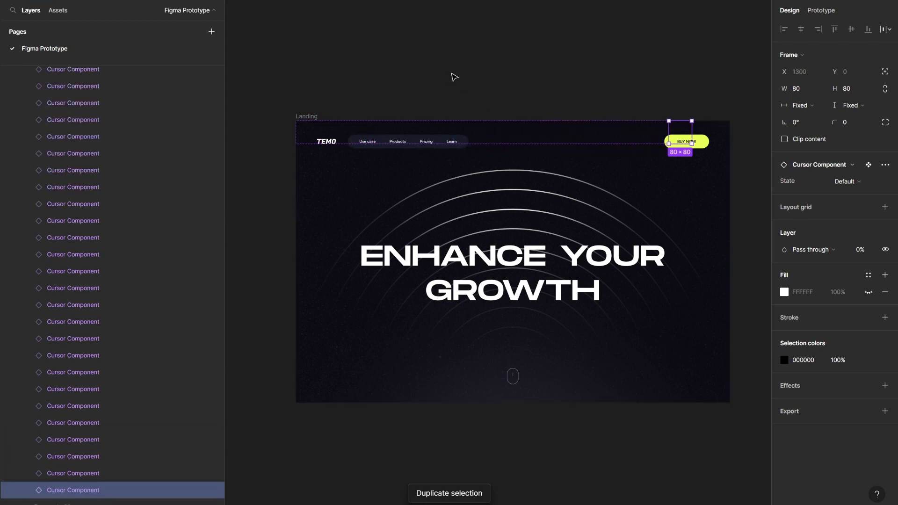
Duplicate the Frame 9 row of instances as Frame 10
click(403, 61)
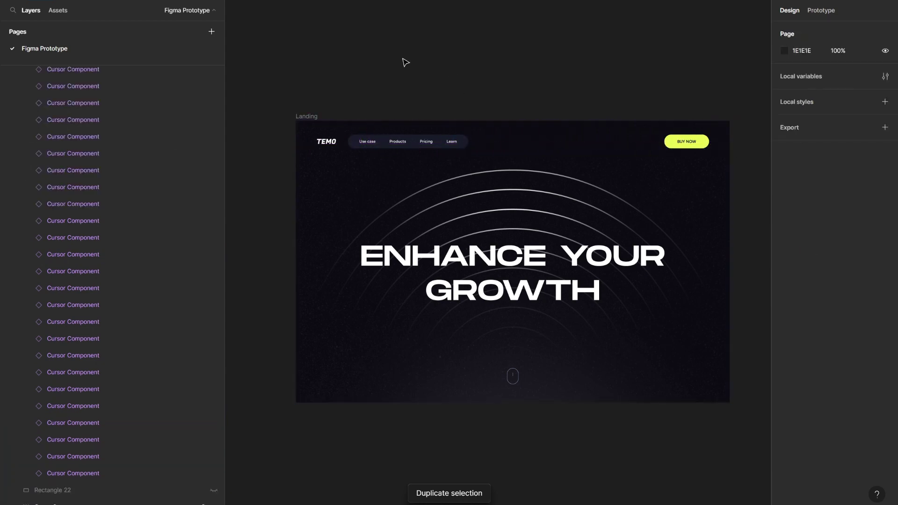
click(401, 126)
key(shift+a)
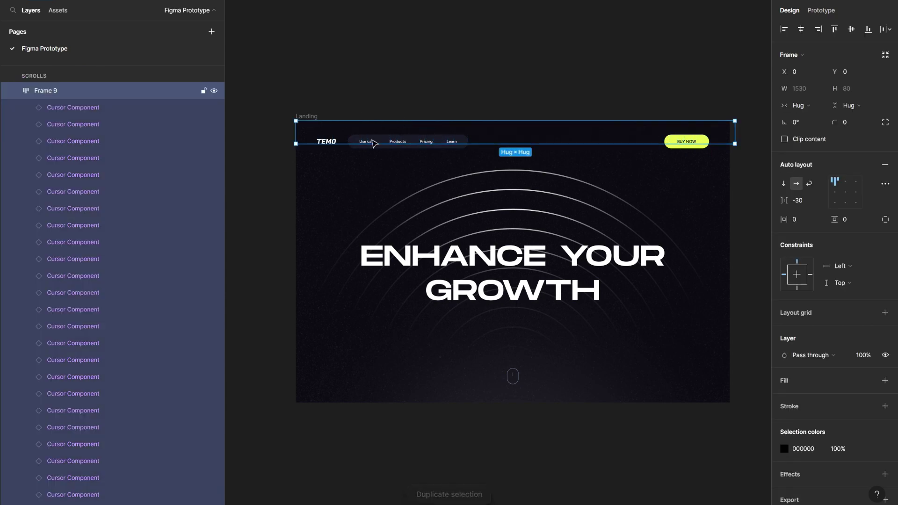
key(ctrl+d)
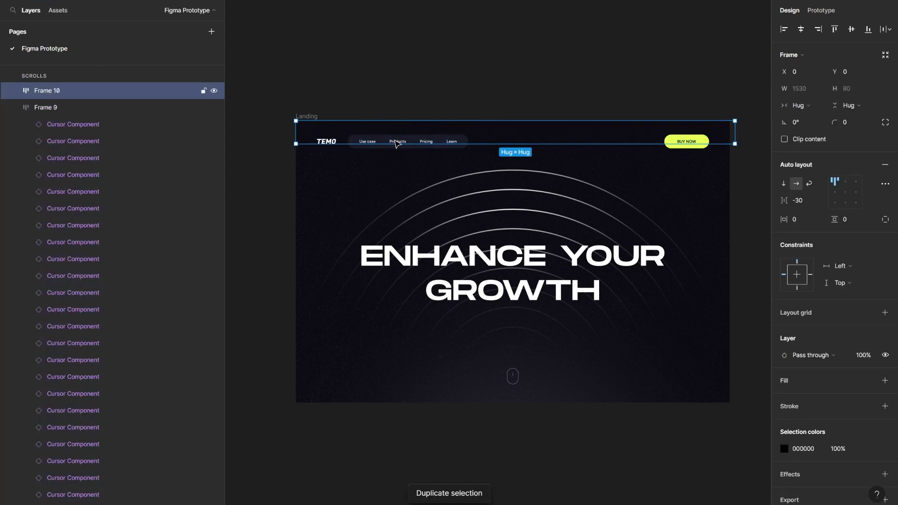
Stack the two rows in a vertical auto-layout frame with a -30 gap
mouse_move(425, 137)
mouse_down()
mouse_move(423, 154)
mouse_move(419, 136)
mouse_up()
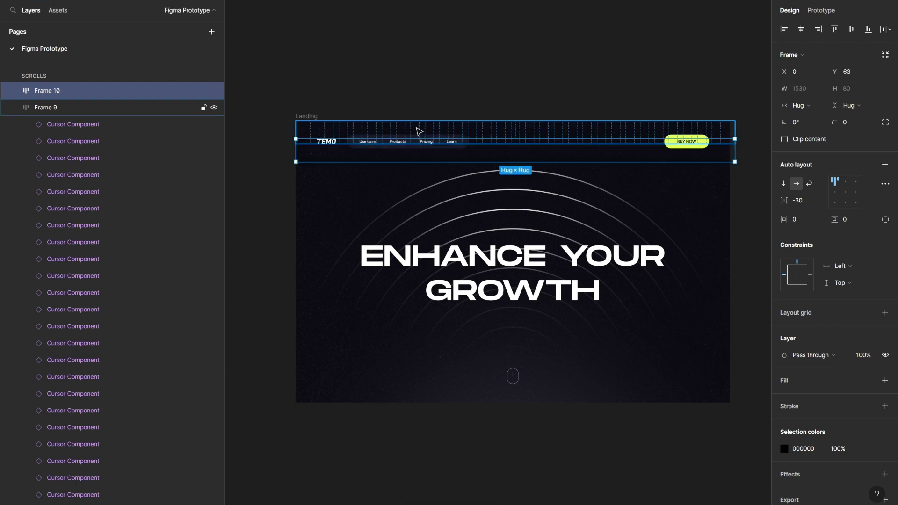
shift+click(374, 135)
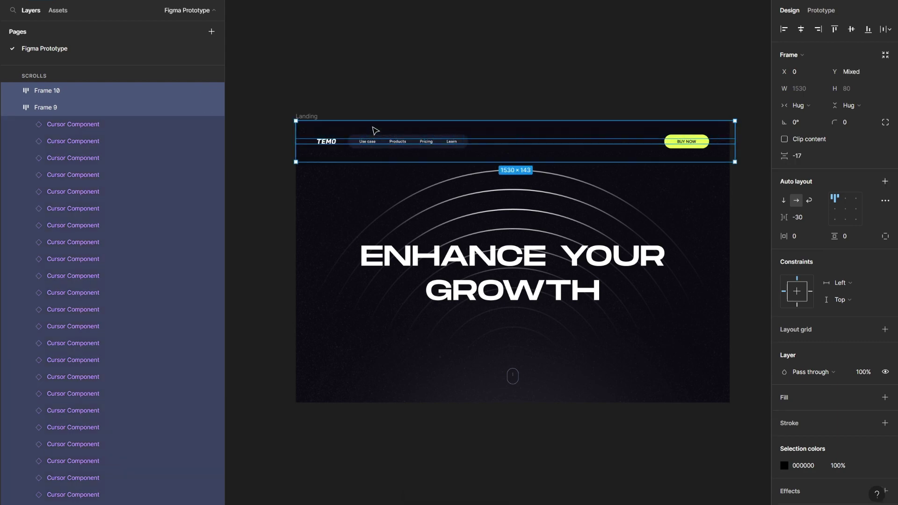
key(shift+a)
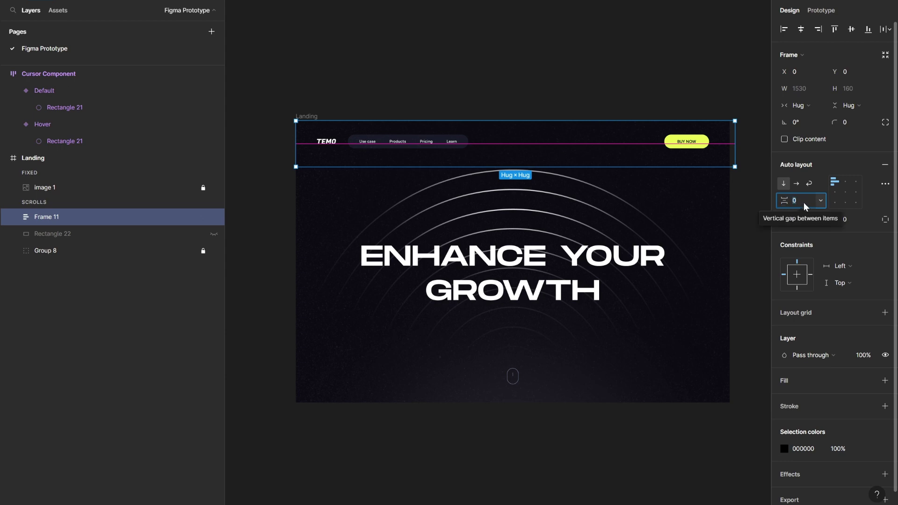
text(-3)
key(Return)
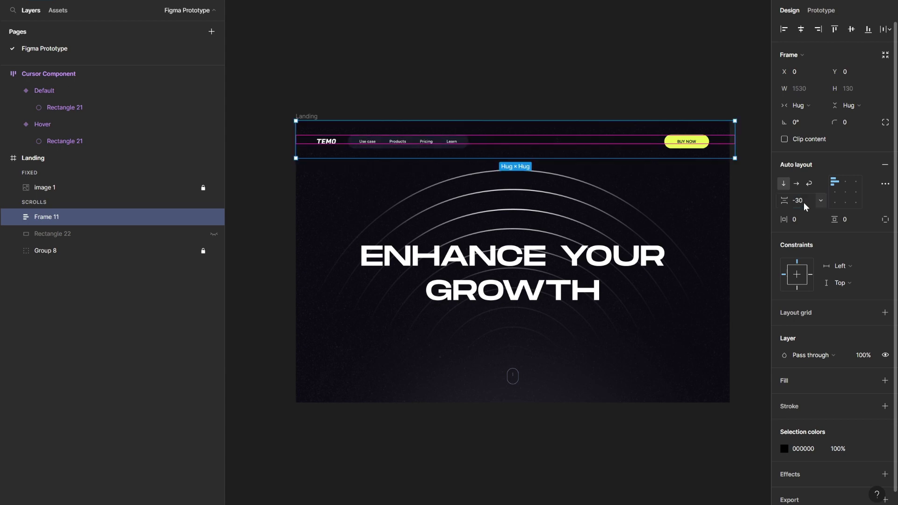
Duplicate rows through Frame 28 and centre the Frame 11 grid on Landing
double_click(507, 148)
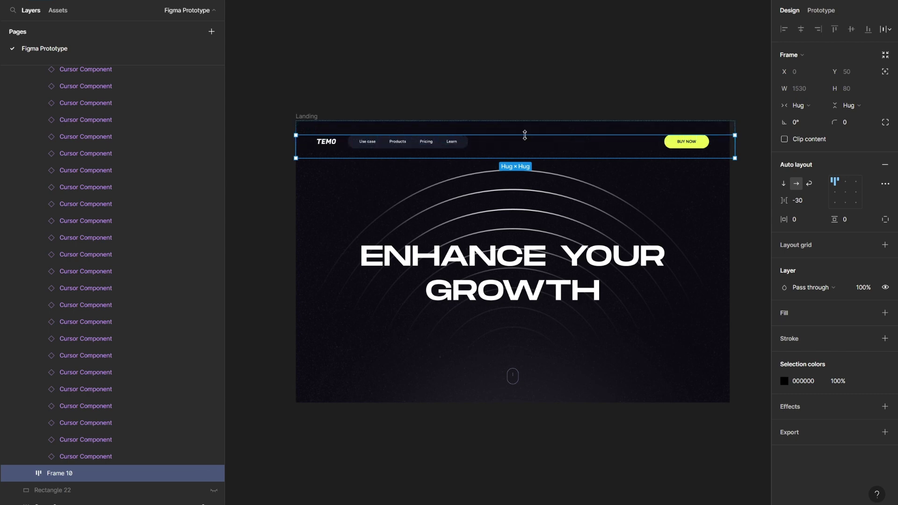
click(480, 133)
key(ctrl+d)
key(ctrl+d)
key(ctrl+d)
key(ctrl+d)
key(ctrl+d)
key(ctrl+d)
key(ctrl+d)
key(ctrl+d)
key(ctrl+d)
key(ctrl+d)
key(ctrl+d)
key(ctrl+d)
key(ctrl+d)
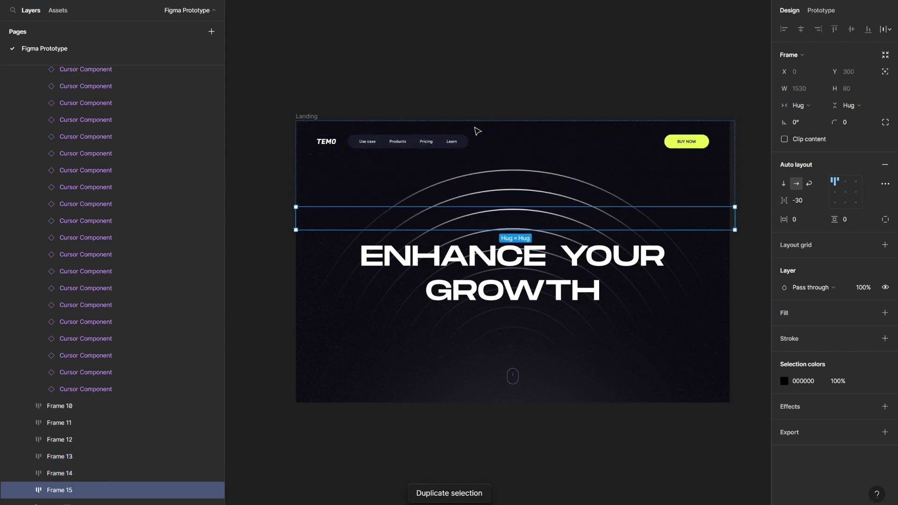
key(ctrl+d)
key(ctrl+d)
key(ctrl+d)
key(ctrl+d)
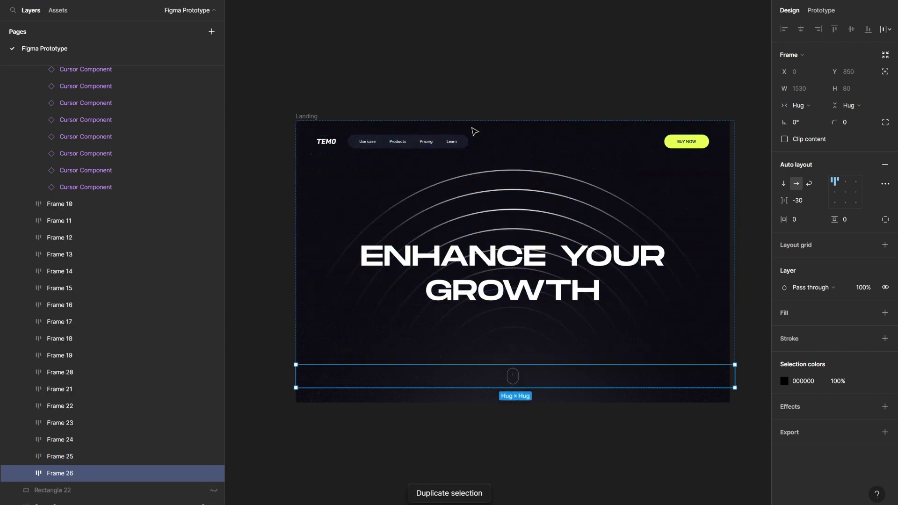
click(494, 68)
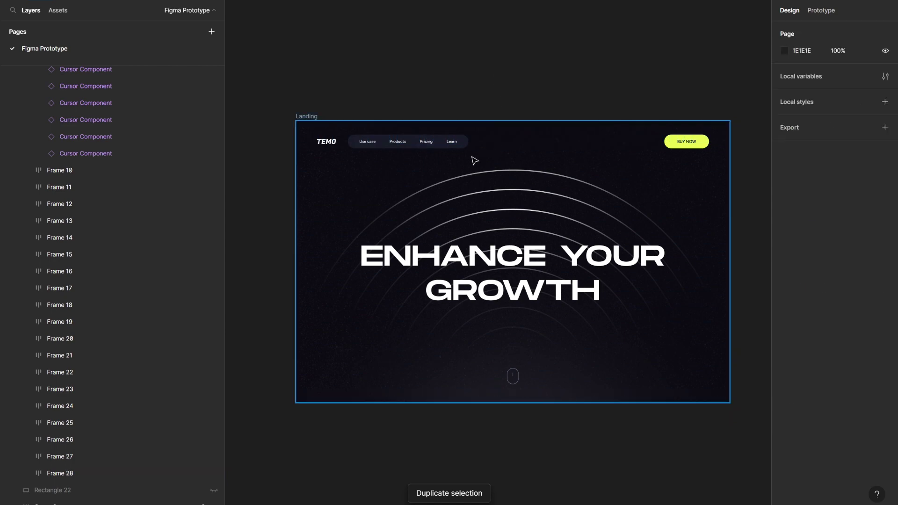
click(509, 166)
drag(503, 166, 503, 166)
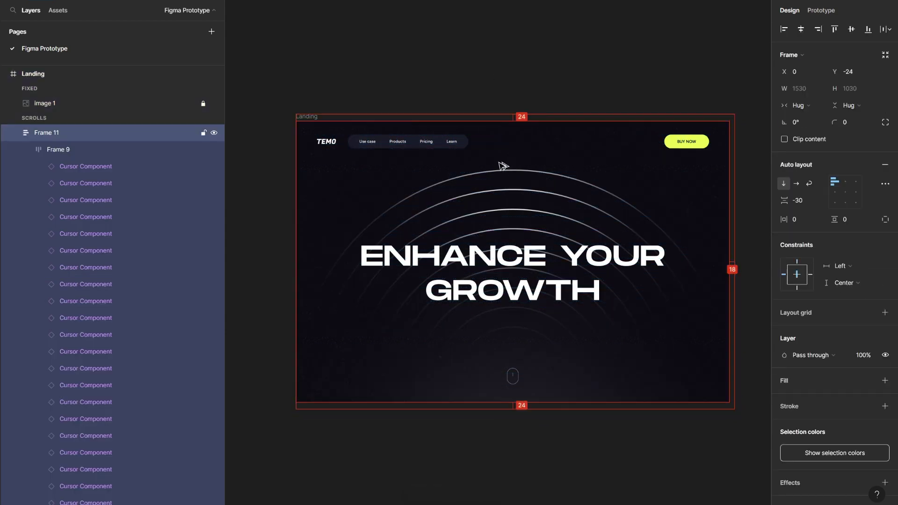
click(432, 89)
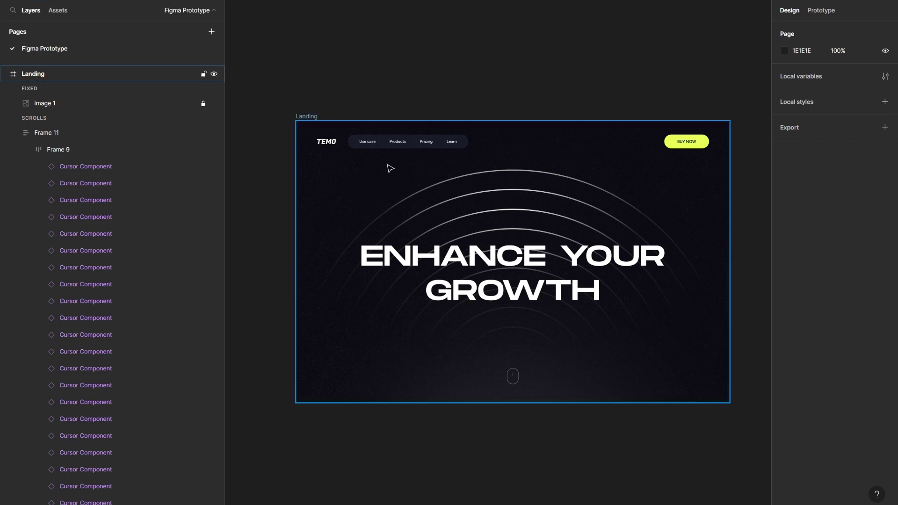
Move the black rectangle above the grid, unhide it, and set it to Color burn
click(14, 133)
click(53, 149)
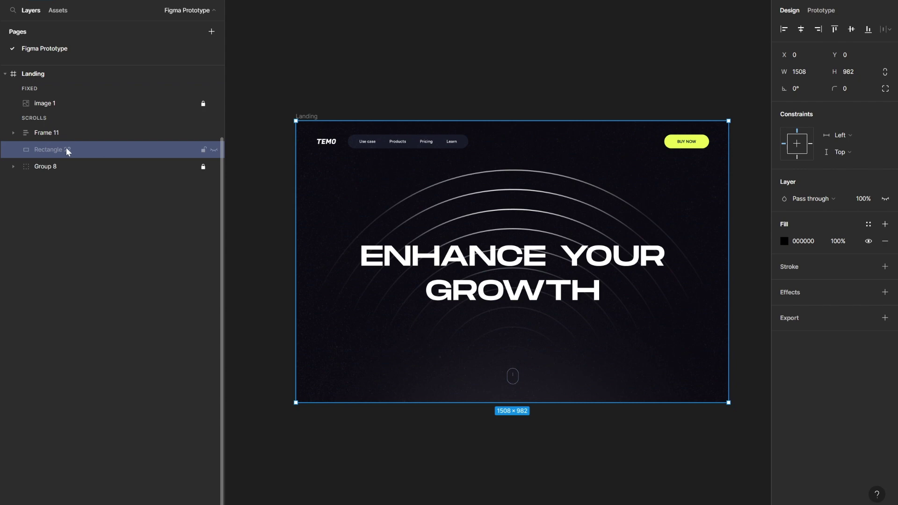
drag(66, 149, 74, 130)
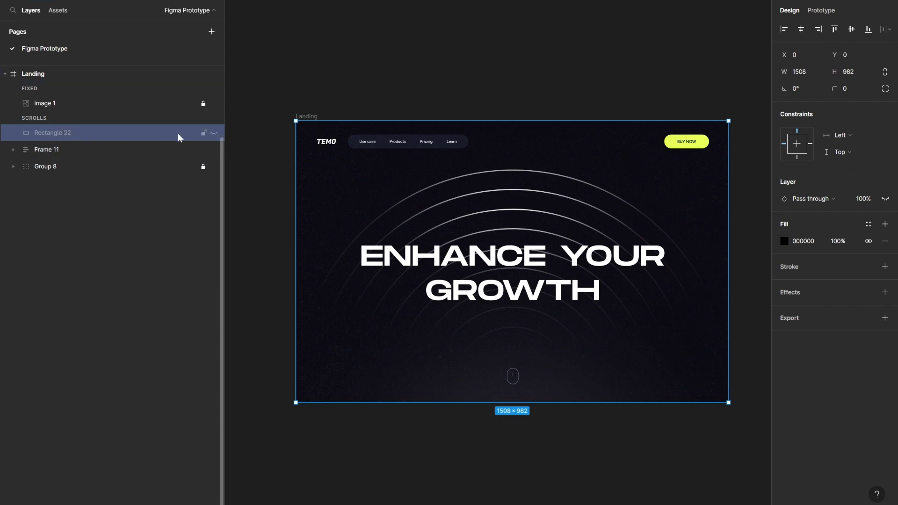
click(214, 133)
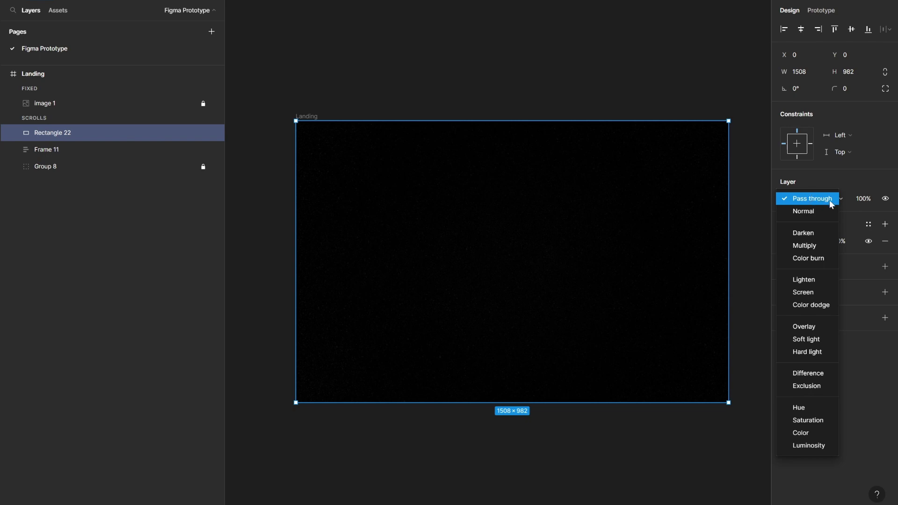
click(814, 259)
click(467, 65)
Group the rectangle and grid as Group 9 with Difference blend, then select Rectangle 22
click(84, 131)
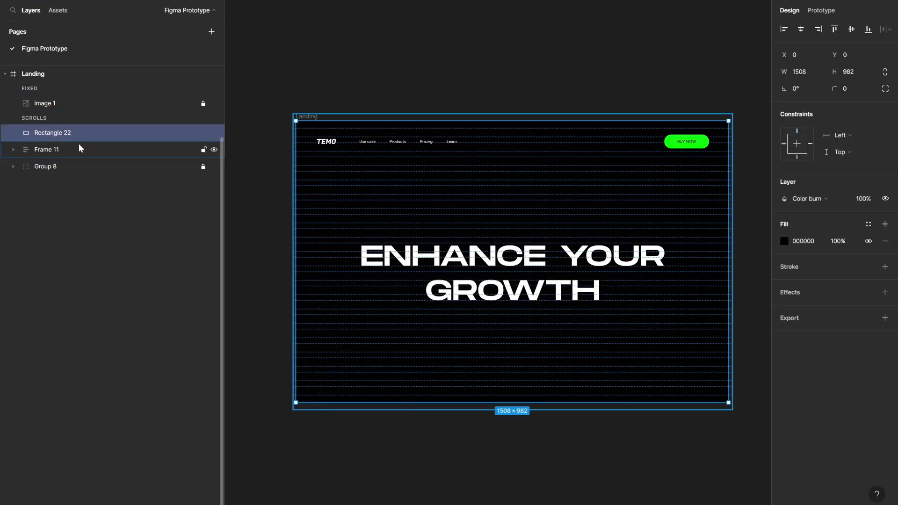
shift+click(78, 147)
key(ctrl+g)
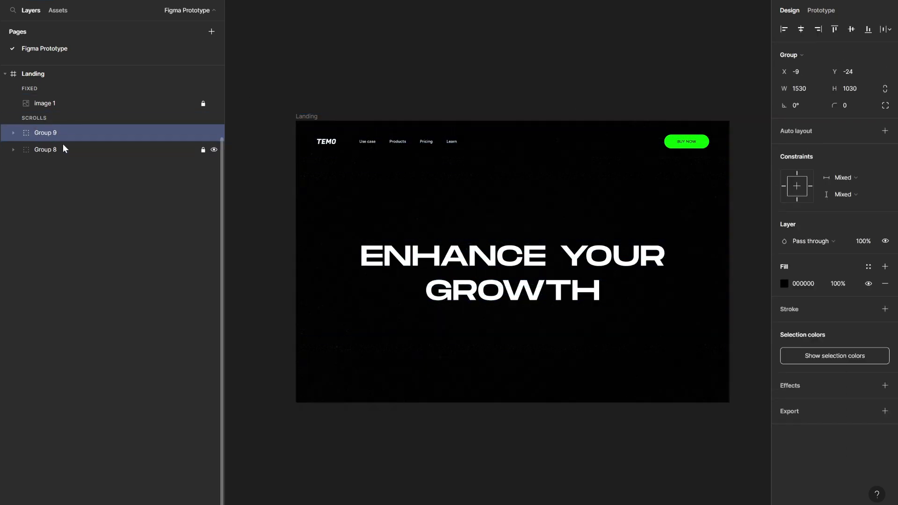
click(816, 241)
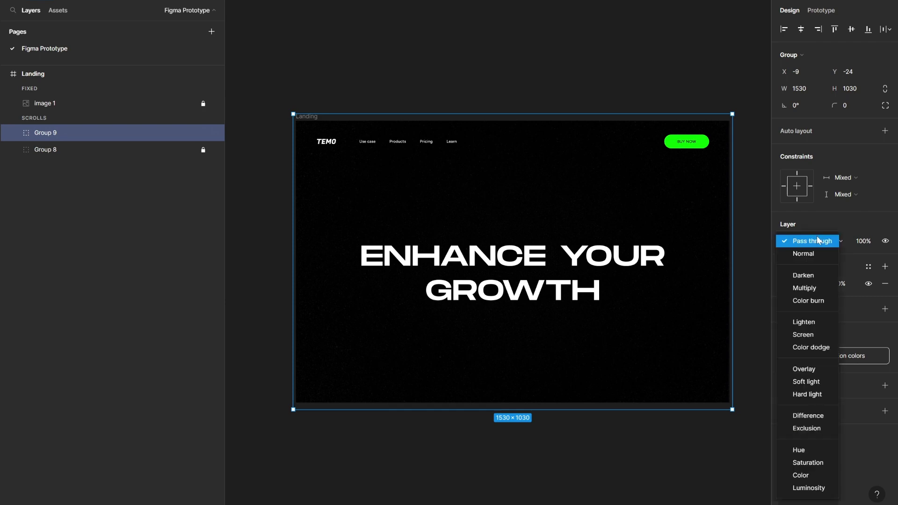
click(809, 415)
click(13, 133)
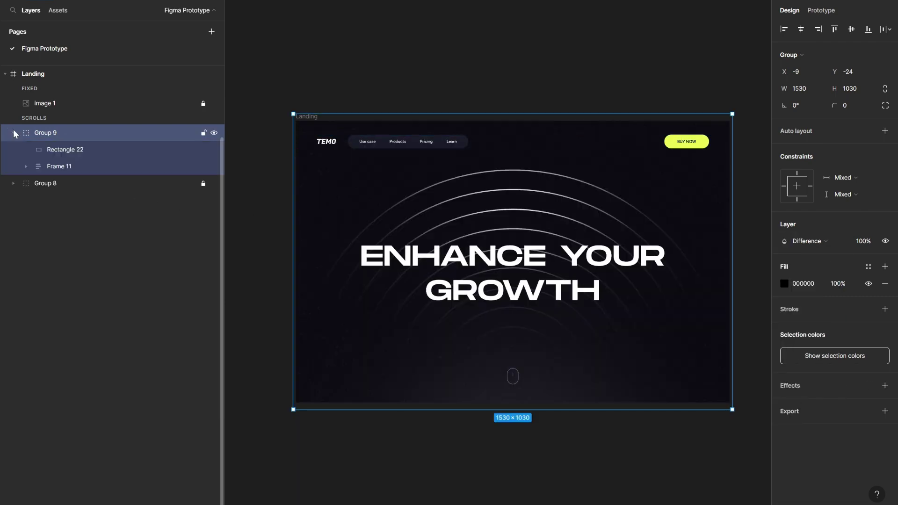
click(70, 151)
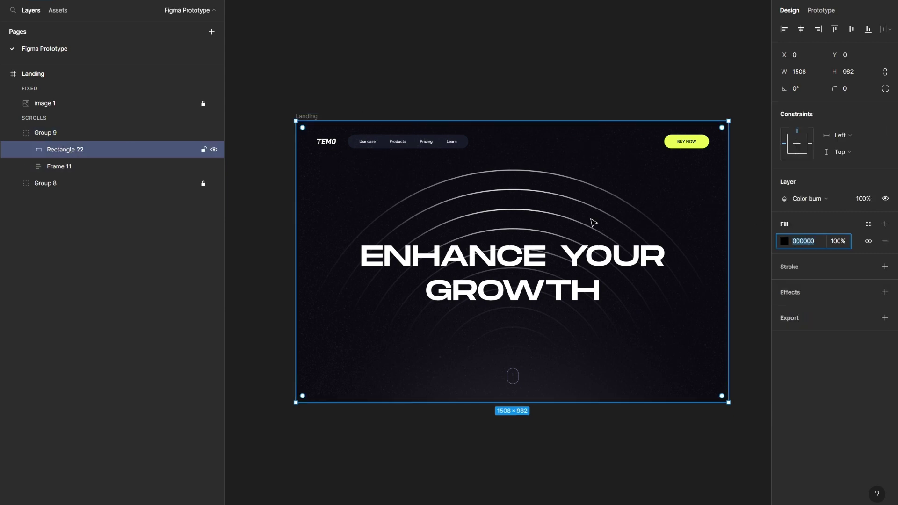
Set Rectangle 22's fill to white (fff)
text(fff)
key(Return)
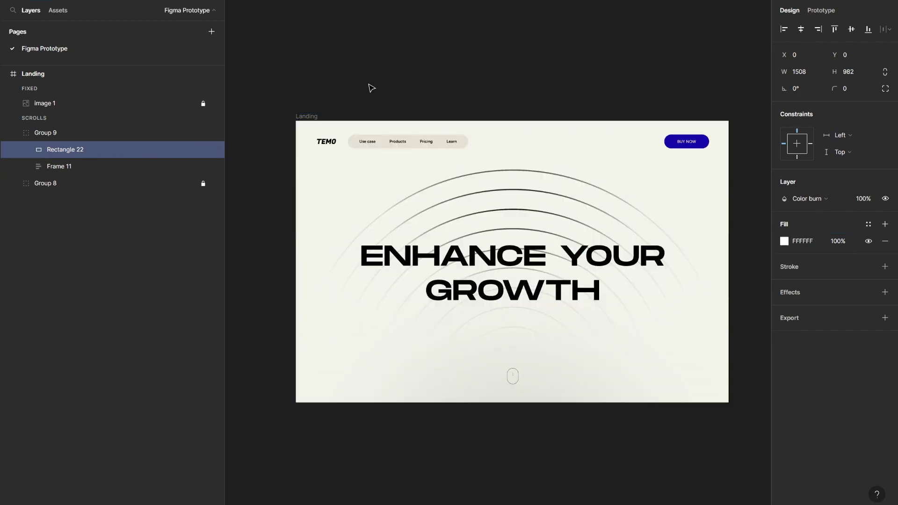
click(367, 80)
Present the Landing frame as a prototype to preview it, then exit
click(309, 116)
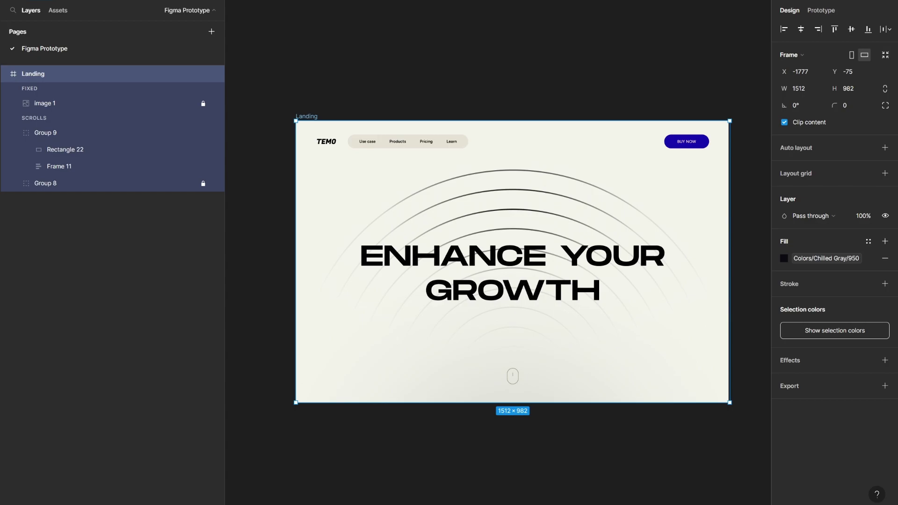
key(super+alt+Return)
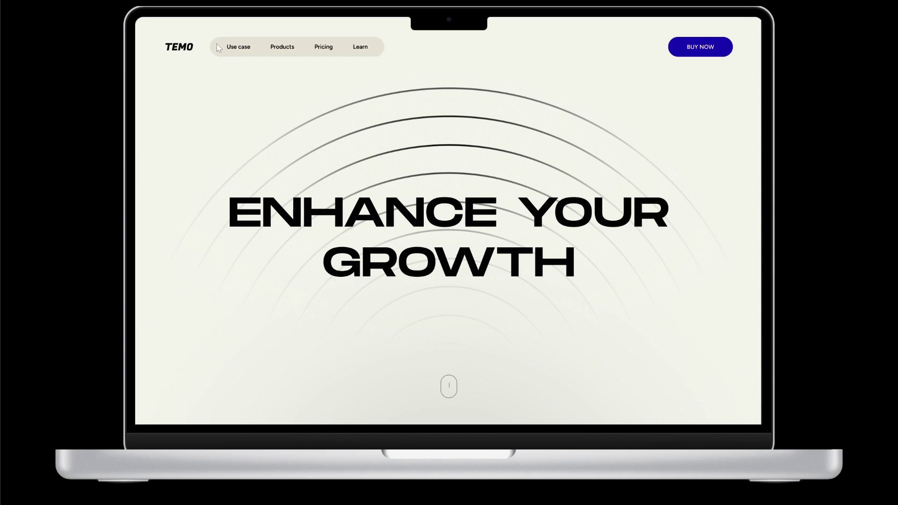
key(Escape)
Connect the Cursor Component's Default variant to its Hover variant in prototype mode
scroll(565, 138, left, 10)
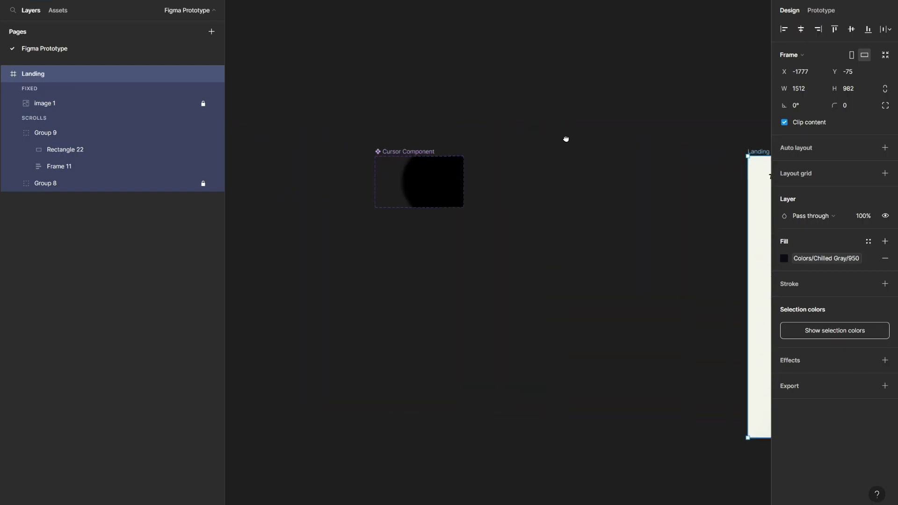
click(405, 187)
scroll(398, 184, up, 5)
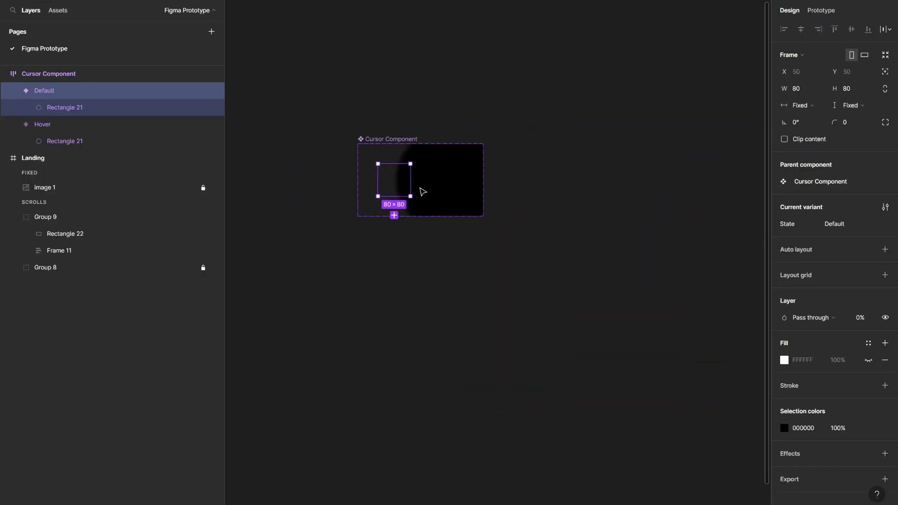
scroll(400, 183, up, 3)
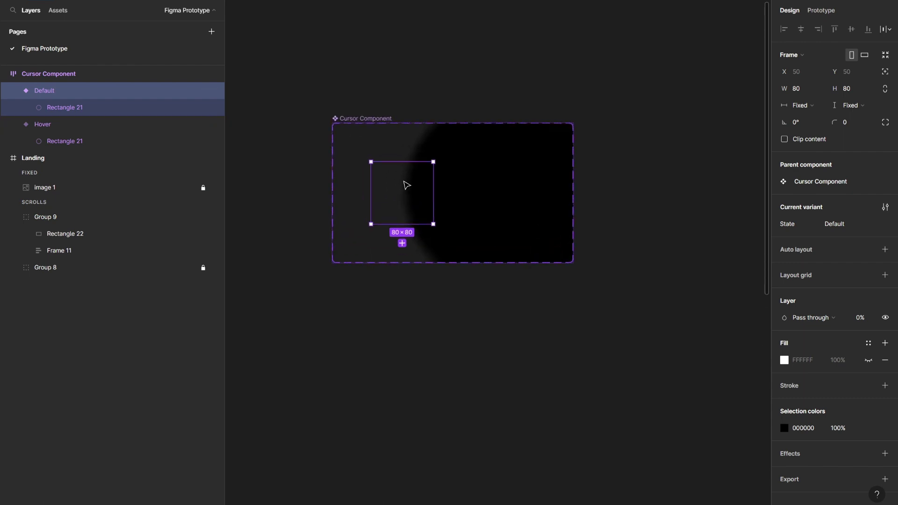
click(412, 89)
click(822, 10)
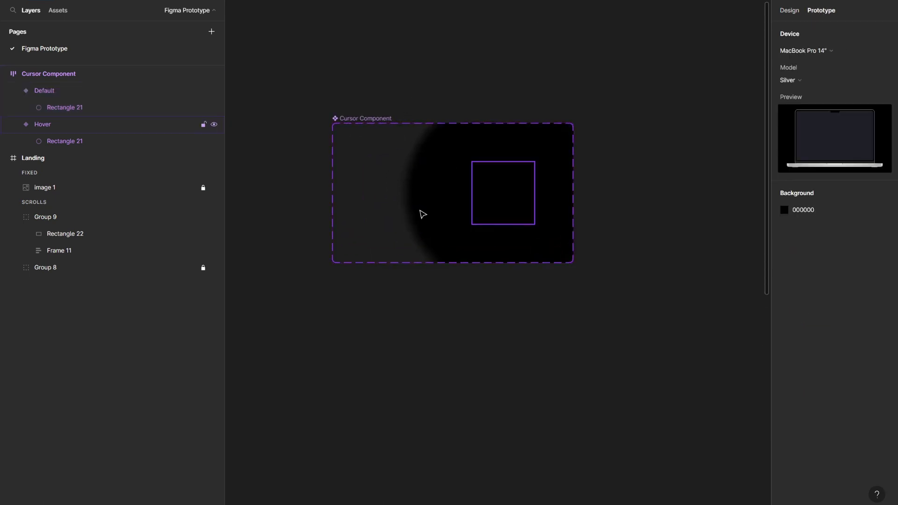
click(395, 193)
drag(433, 192, 519, 196)
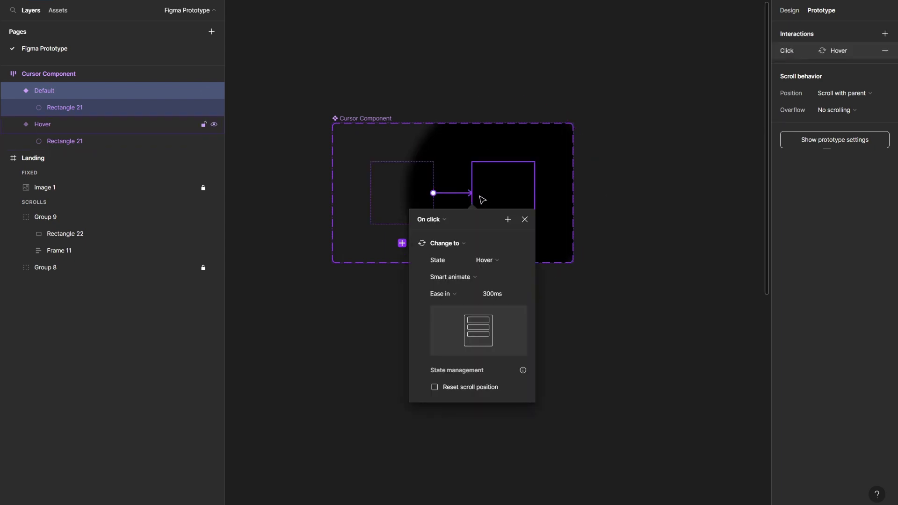
Set the interaction to While hovering with Smart animate, Ease in, 300ms
click(445, 221)
click(445, 245)
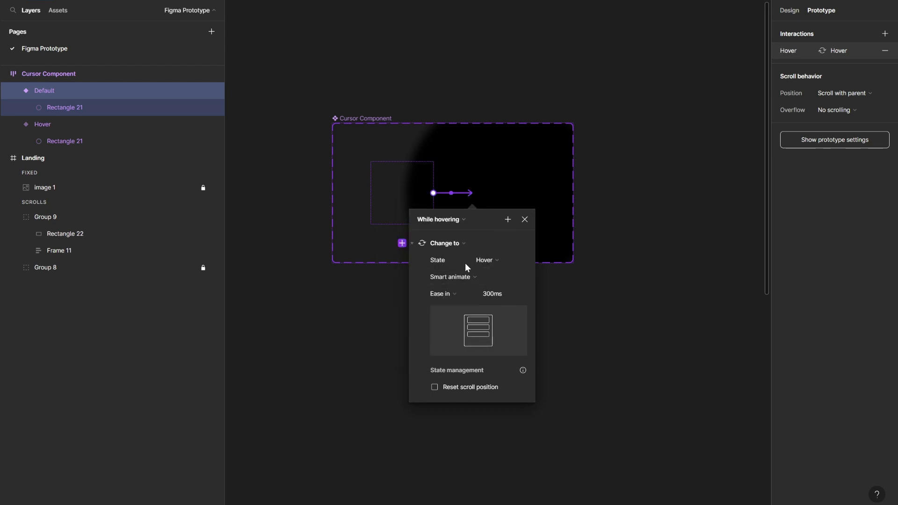
click(464, 278)
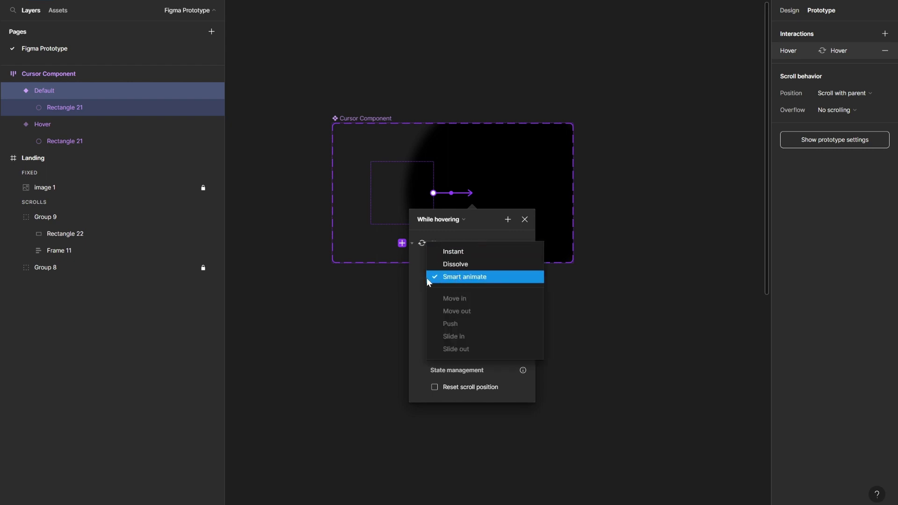
click(428, 277)
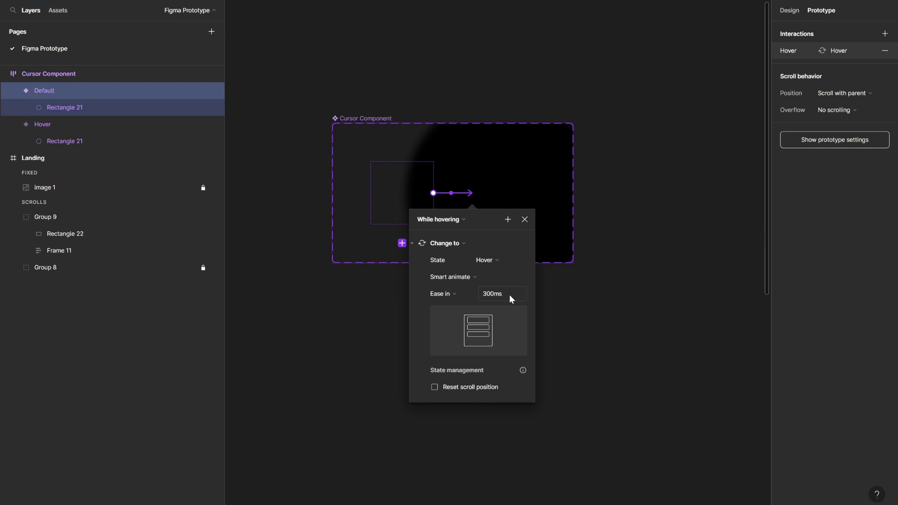
click(629, 268)
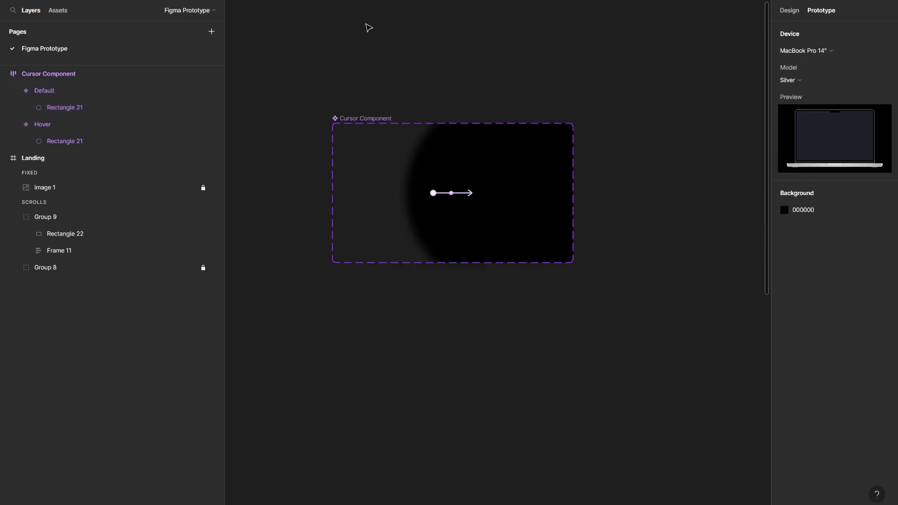
key(ctrl+alt+Return)
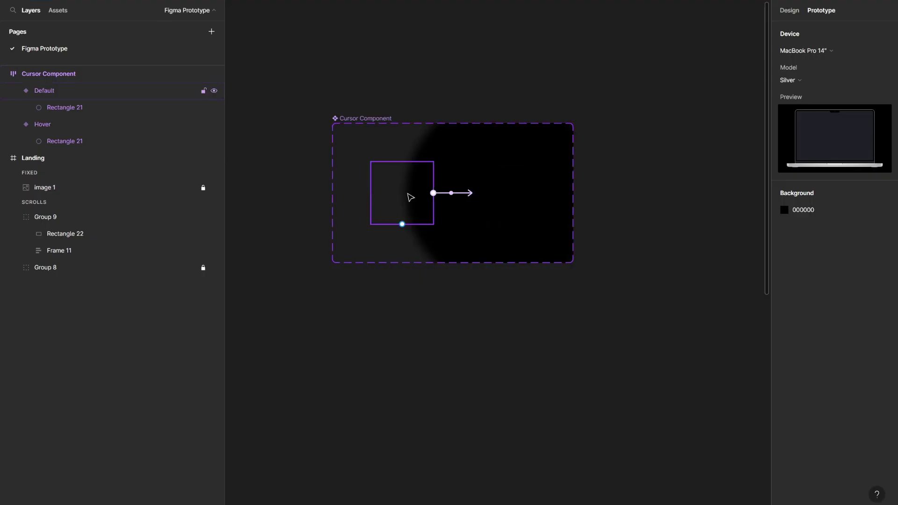
click(411, 197)
Resize the Hover variant's circle, Rectangle 21, to 500 wide, making it 500×500
click(419, 185)
click(405, 185)
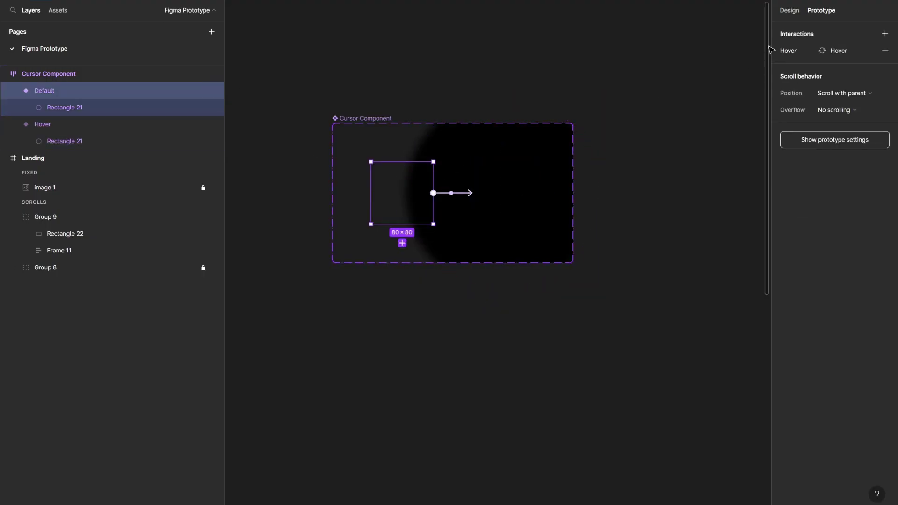
click(789, 10)
drag(538, 280, 477, 301)
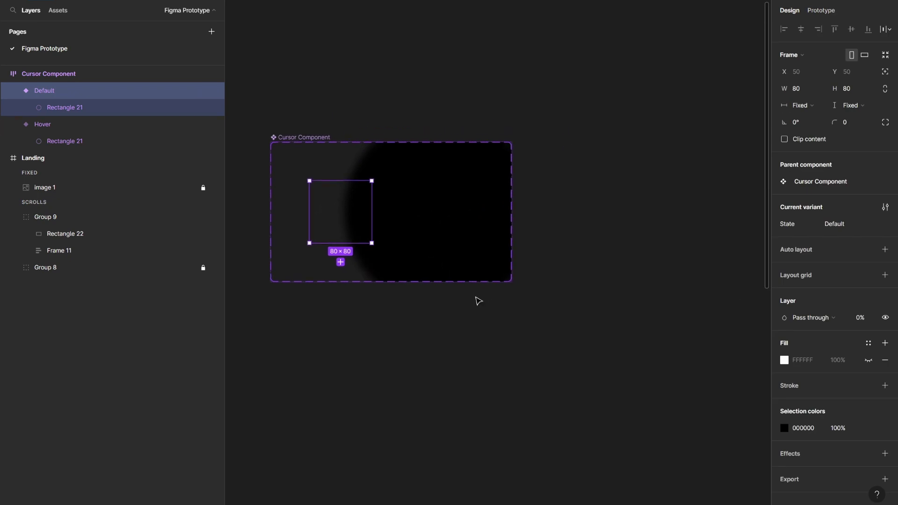
scroll(476, 299, down, 3)
drag(571, 294, 515, 295)
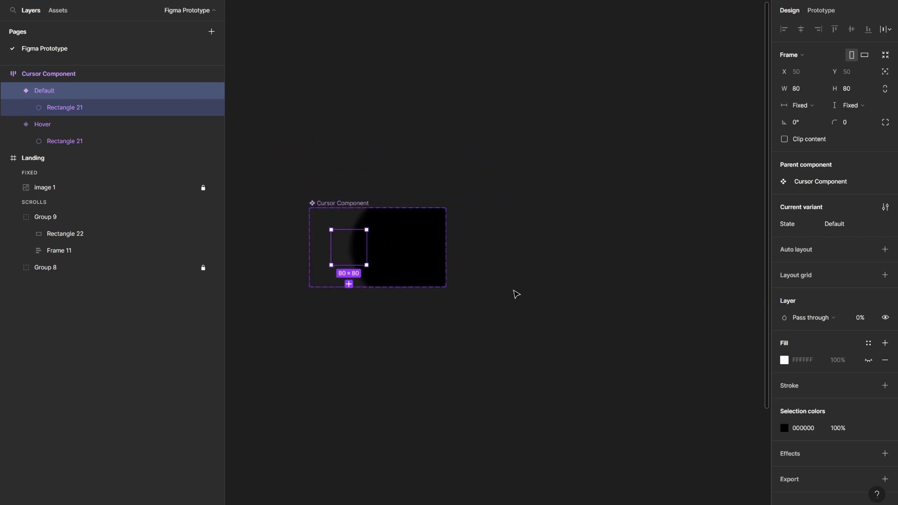
scroll(517, 294, down, 2)
scroll(516, 294, down, 2)
scroll(515, 293, right, 4)
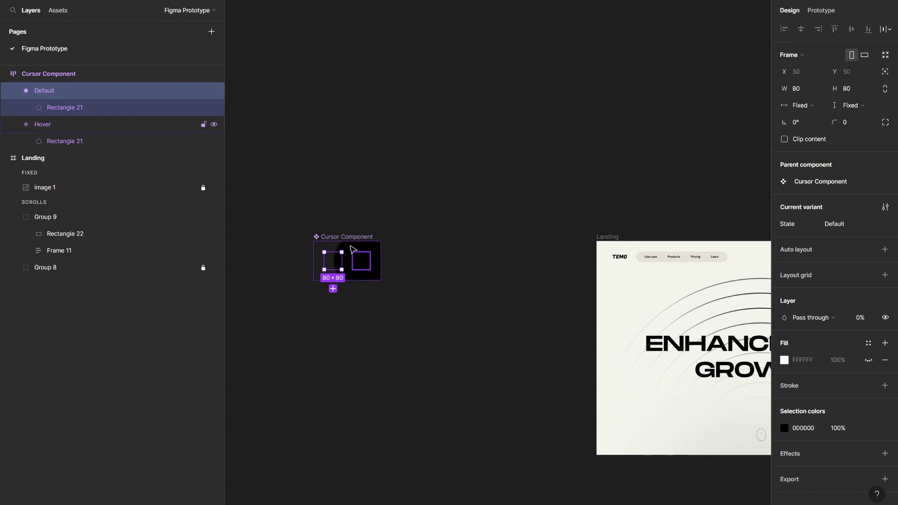
scroll(502, 282, right, 4)
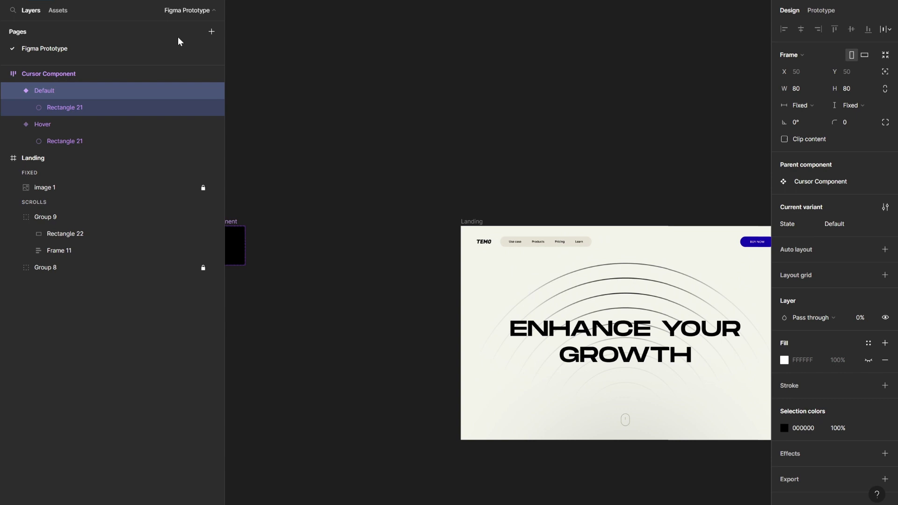
scroll(315, 295, left, 4)
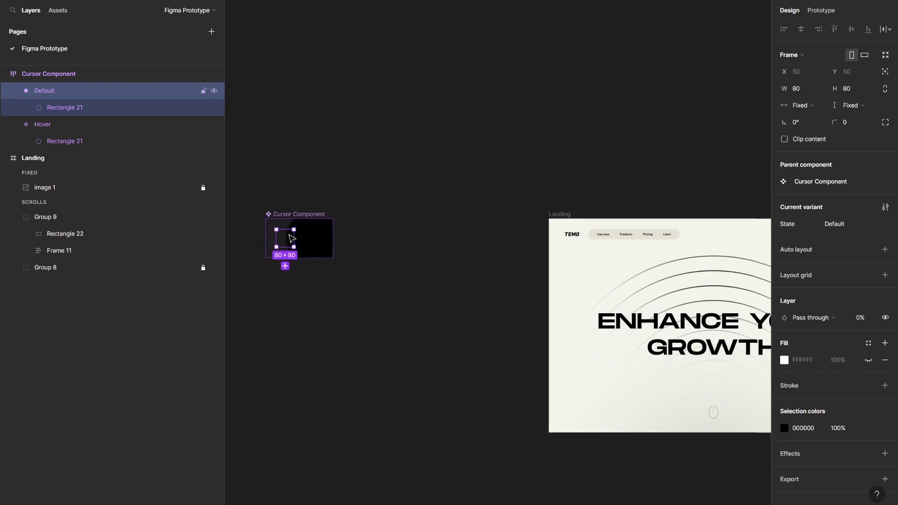
scroll(273, 244, right, 5)
scroll(375, 249, left, 5)
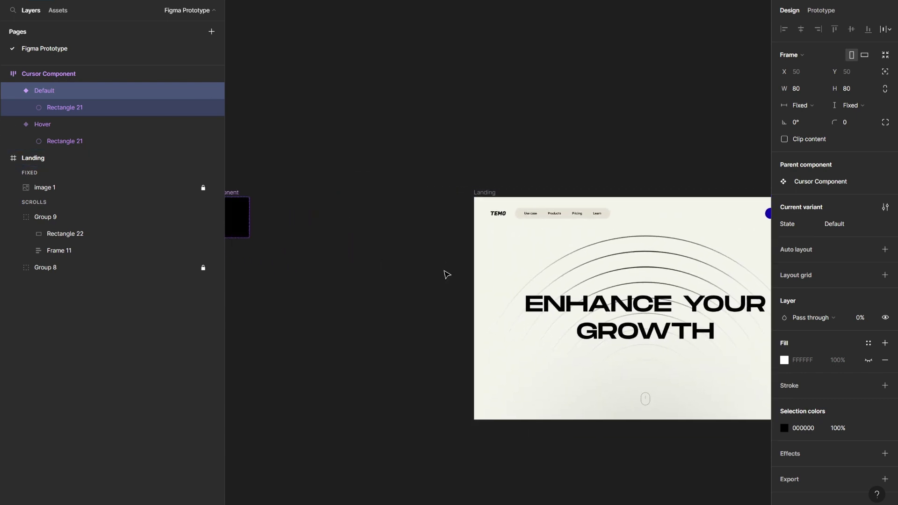
scroll(445, 275, up, 3)
click(391, 242)
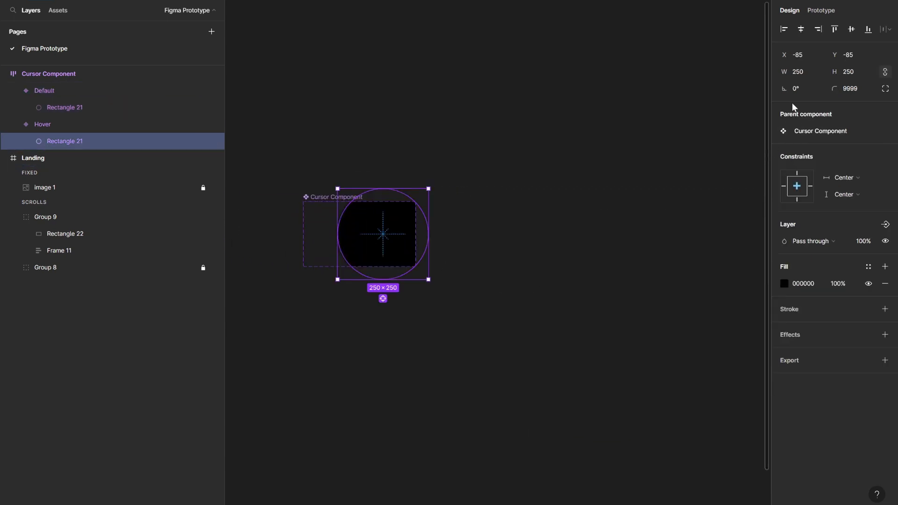
click(803, 72)
text(5)
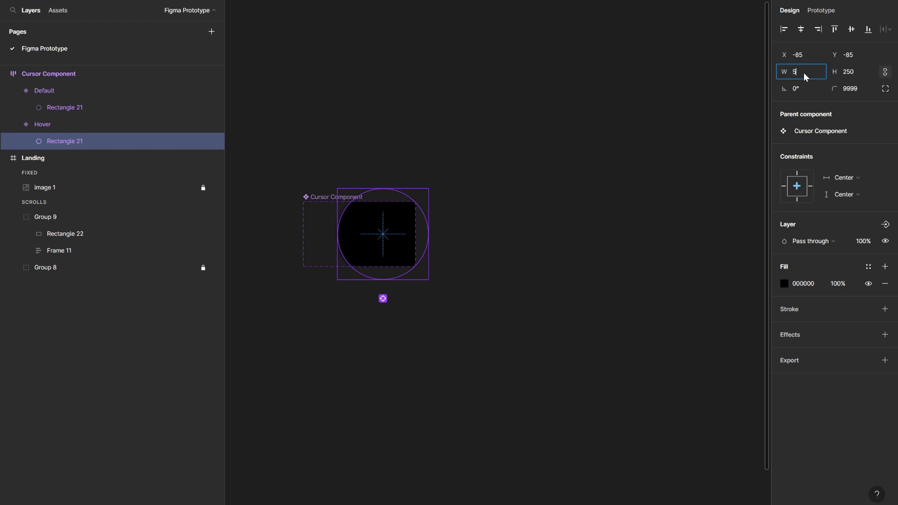
text(00)
key(Return)
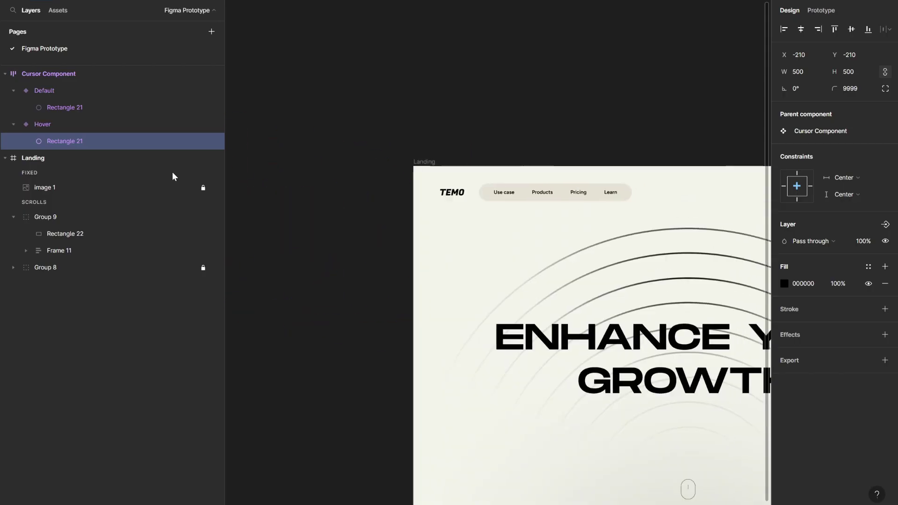
Review the Landing frame and Group 9, zoom out, and present the prototype
click(344, 148)
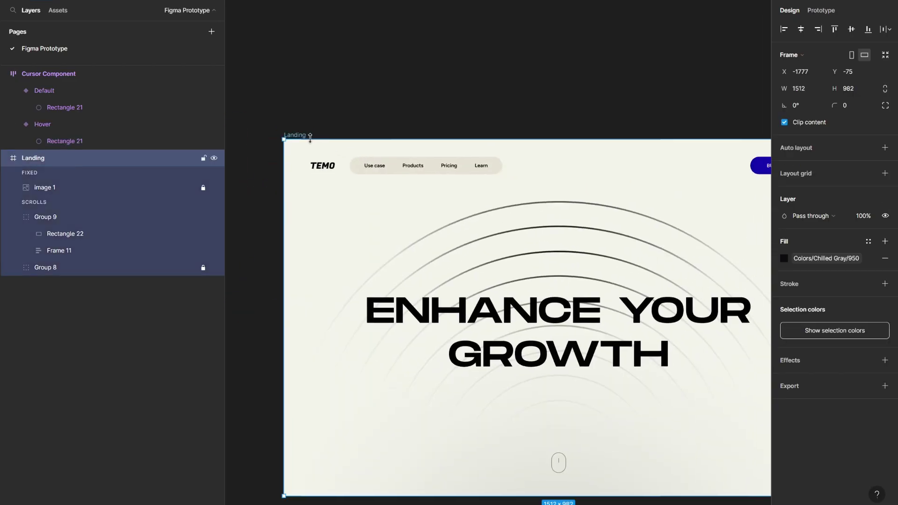
click(84, 216)
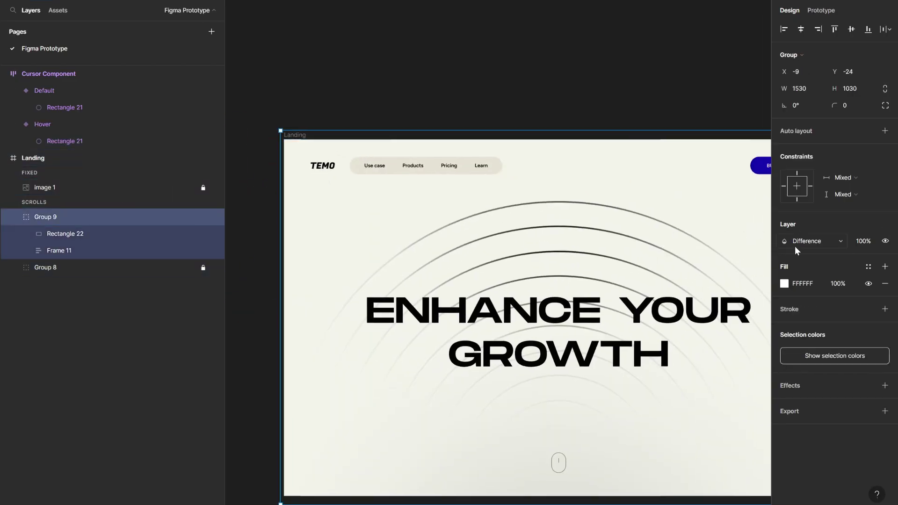
click(407, 72)
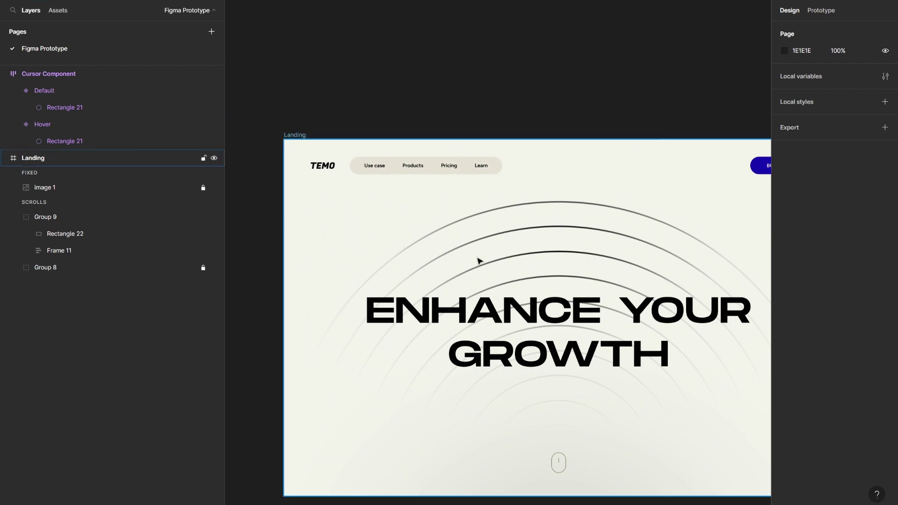
scroll(478, 261, down, 3)
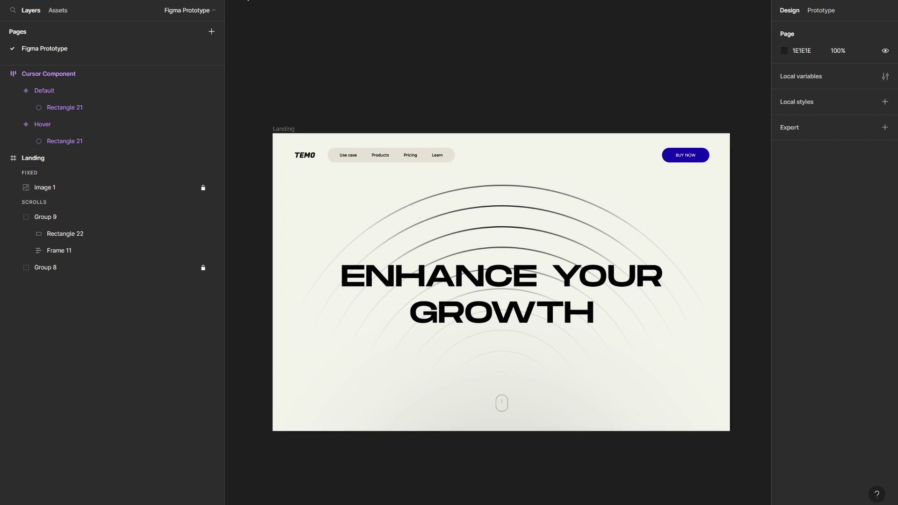
key(ctrl+alt+Return)
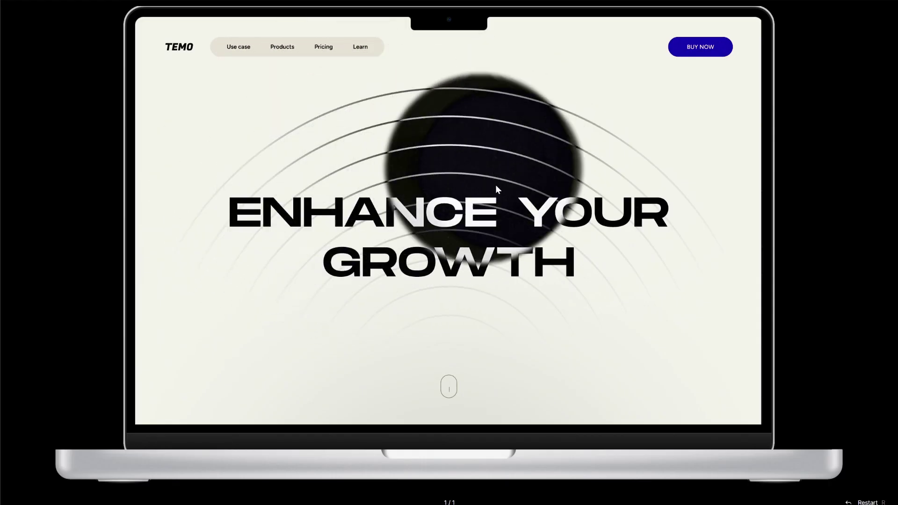